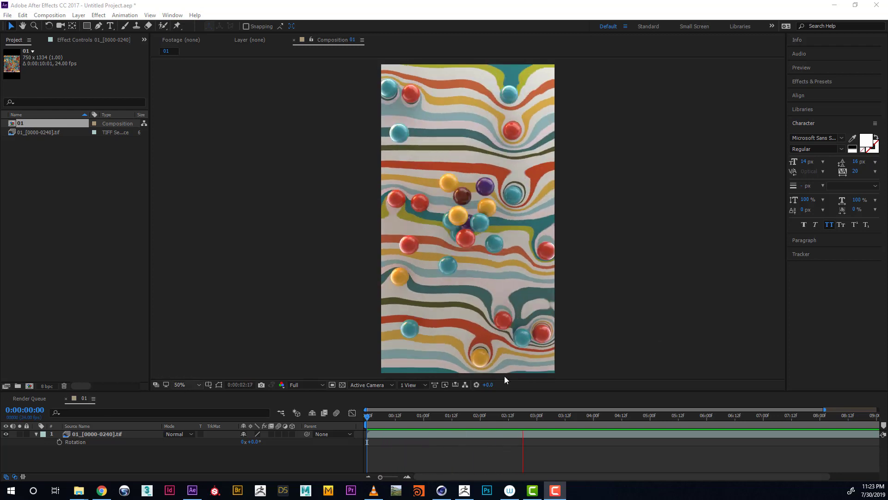
- Stop the After Effects preview at frame 0, then select the Cube in Cinema 4D
click(611, 275)
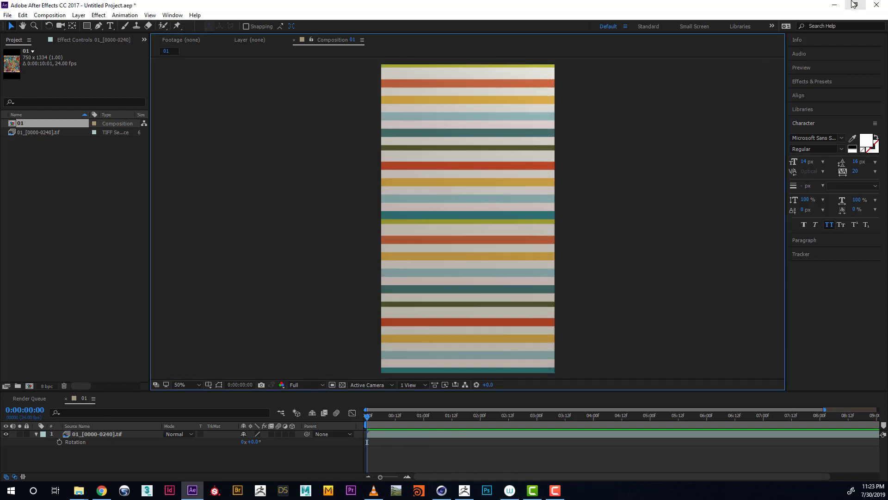
click(834, 5)
click(301, 114)
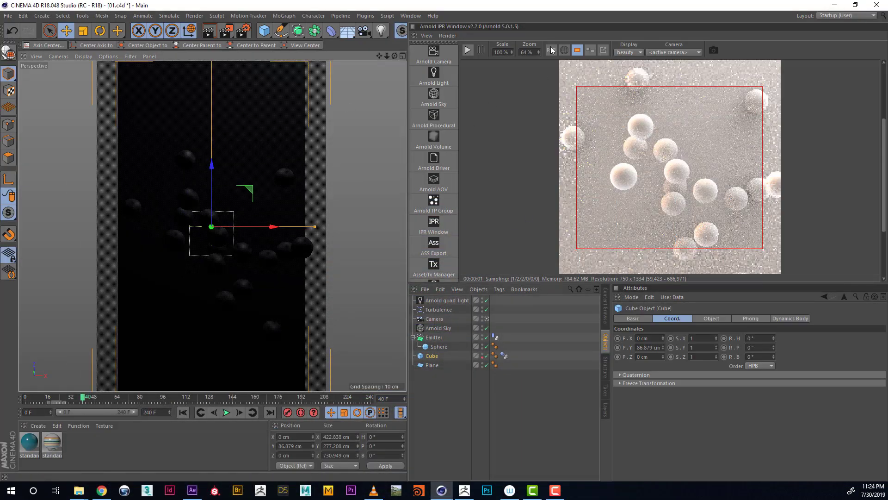
- Play the sphere simulation from the start to frame 115, then look through the scene camera again
click(487, 318)
mouse_move(258, 284)
alt+mouse_down()
mouse_move(285, 255)
mouse_move(248, 282)
mouse_move(309, 290)
mouse_move(308, 262)
mouse_move(273, 287)
alt+mouse_up()
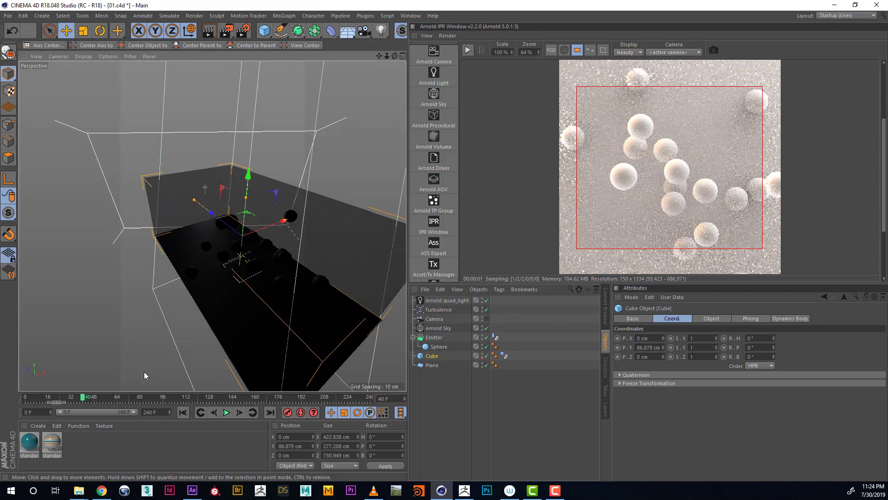
click(187, 412)
click(225, 412)
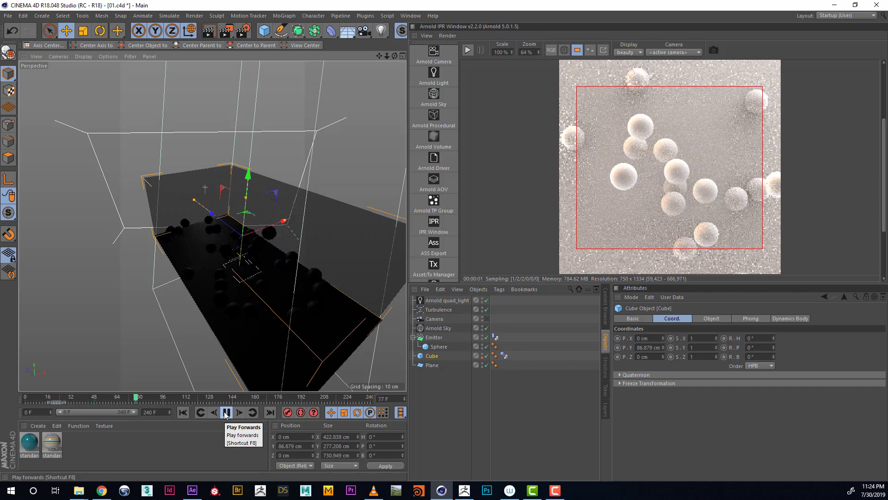
click(226, 412)
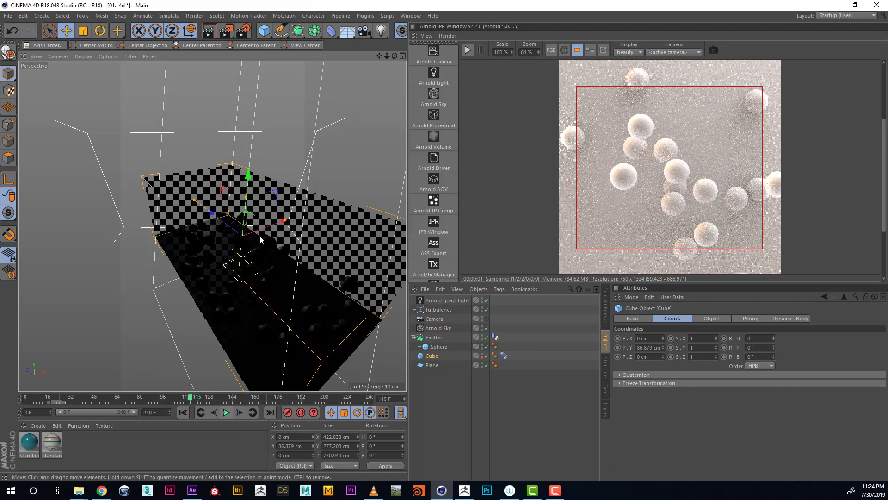
alt+drag(259, 237, 284, 271)
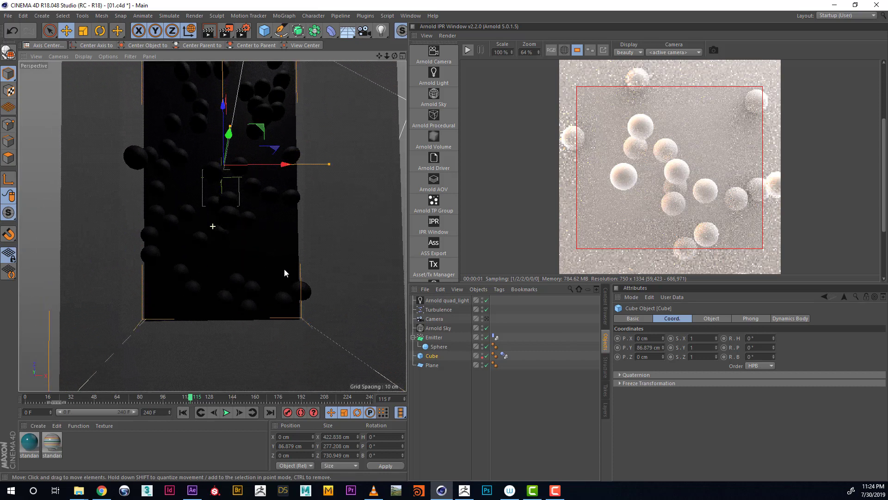
click(486, 318)
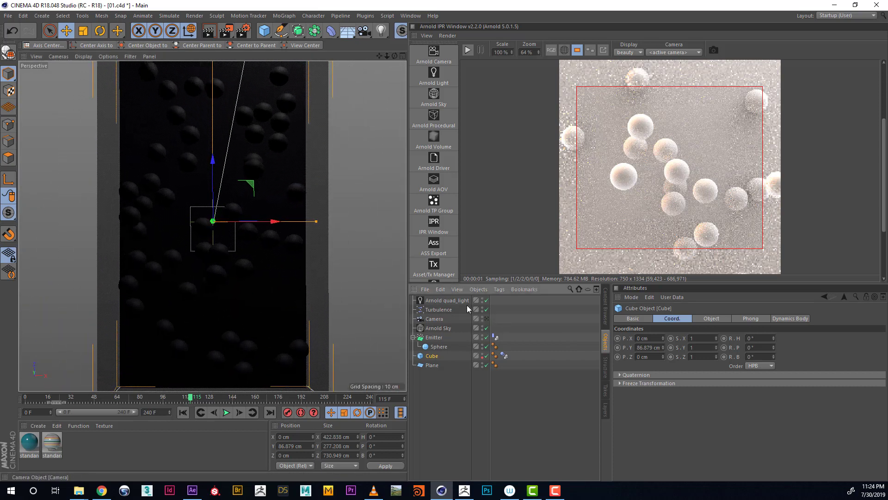
- Start the Arnold IPR render of frame 115, toggling region rendering off and on, then bring After Effects forward
click(469, 50)
scroll(638, 133, down, 1)
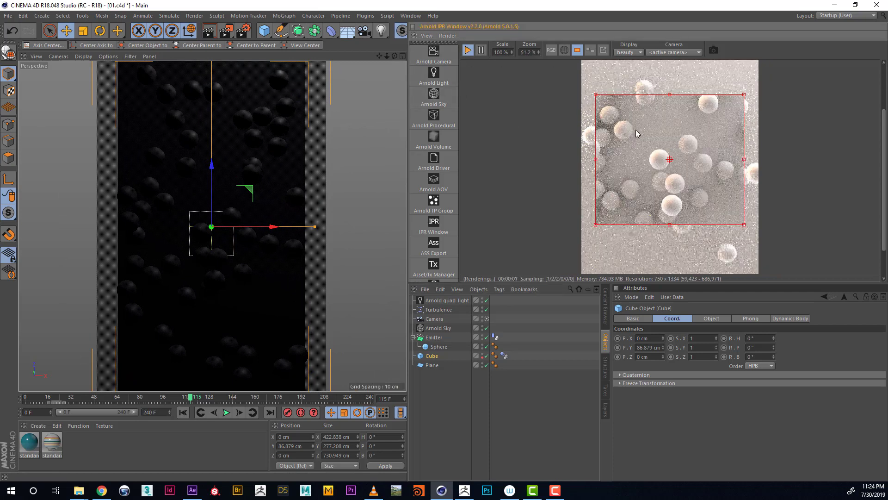
scroll(615, 125, down, 2)
click(577, 50)
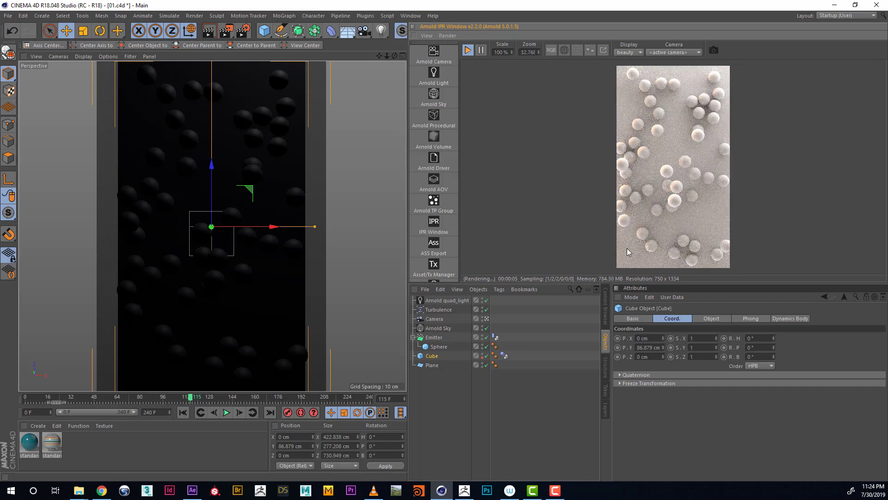
click(577, 50)
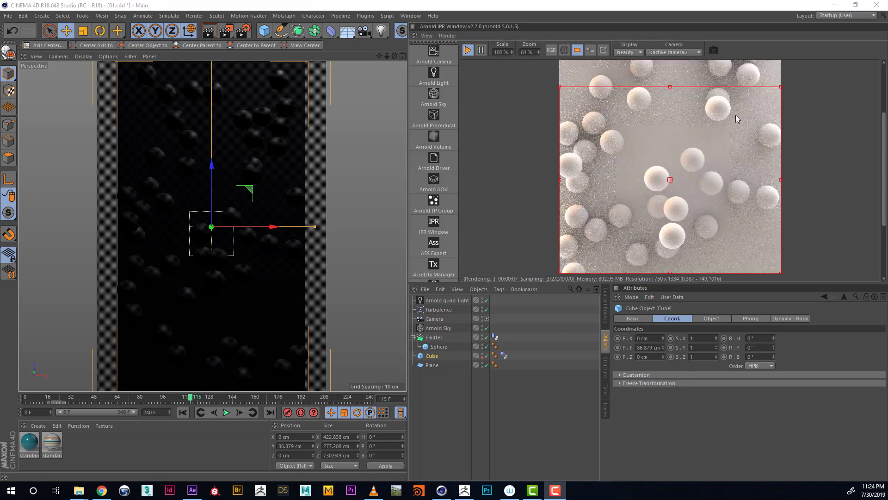
click(192, 489)
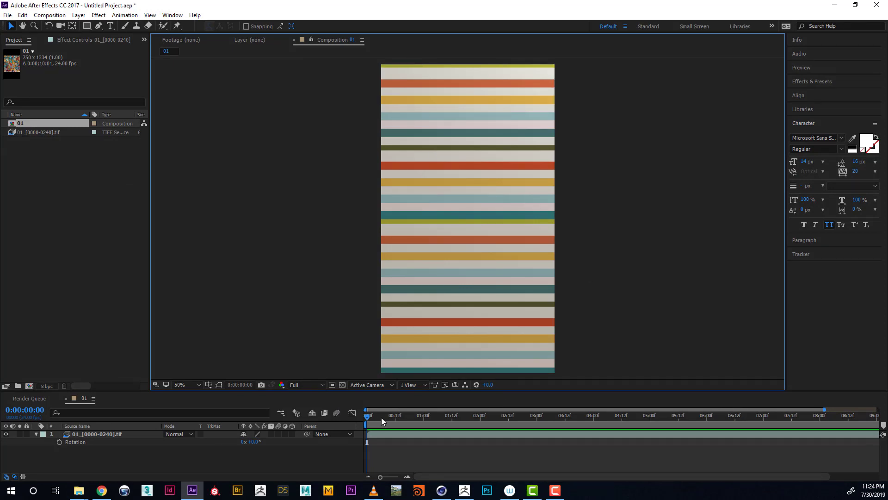
- Scrub through the rendered sphere sequence, then minimize After Effects to return to Cinema 4D
drag(381, 418, 534, 415)
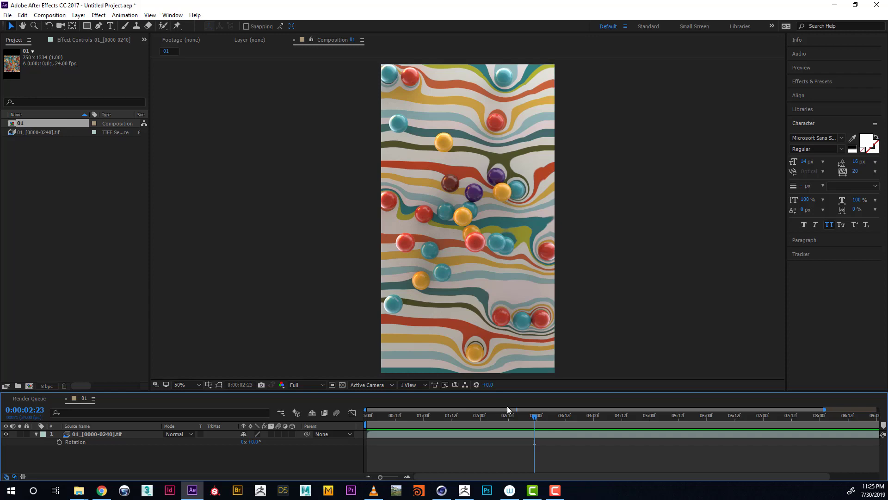
mouse_move(535, 418)
mouse_down()
mouse_move(565, 416)
mouse_move(511, 419)
mouse_move(531, 419)
mouse_up()
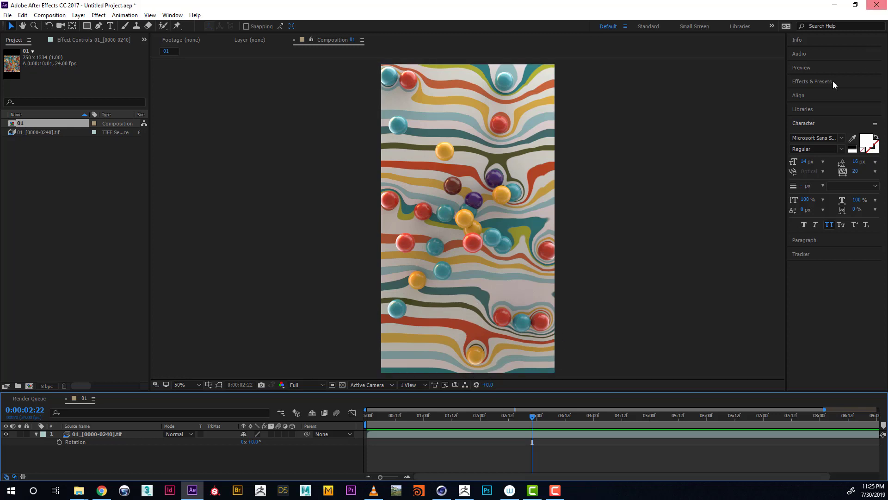
click(834, 5)
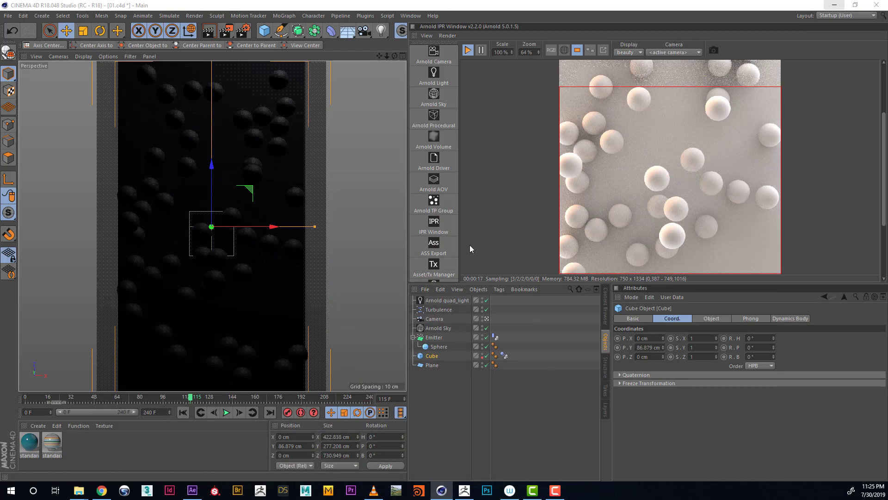
- Create a new Arnold standard_surface material and drag it onto the Plane
click(38, 425)
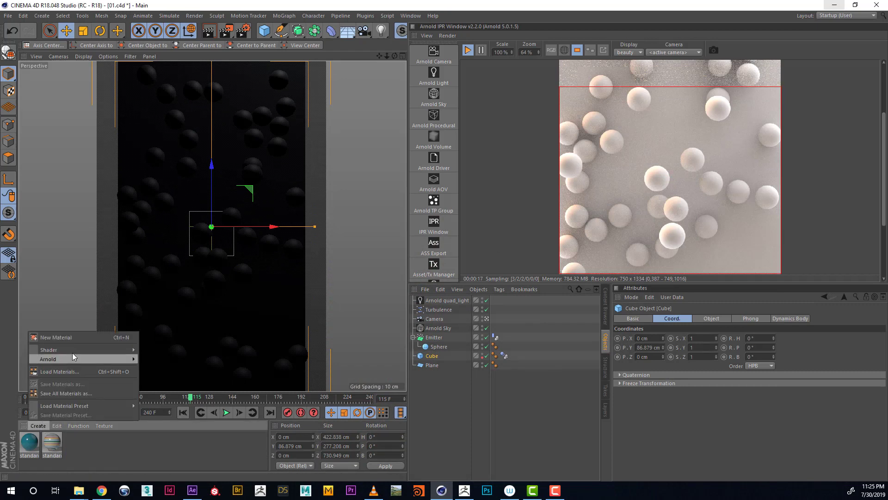
mouse_move(74, 358)
mouse_move(165, 369)
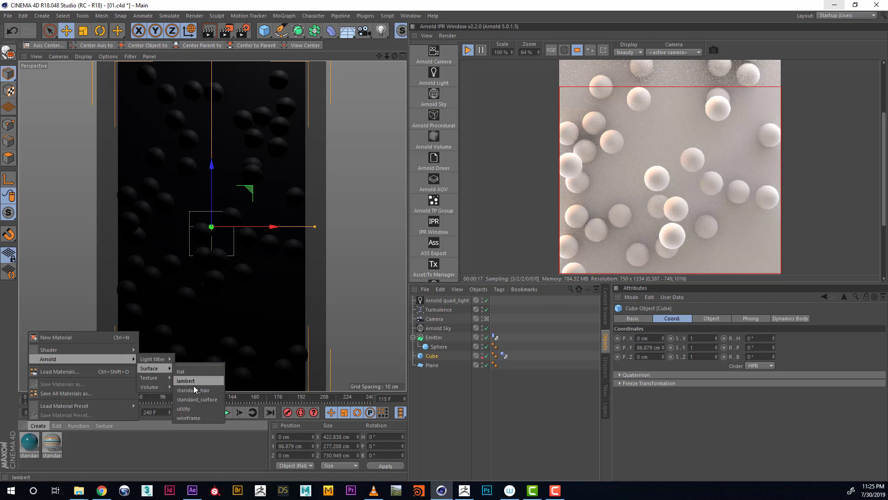
click(196, 399)
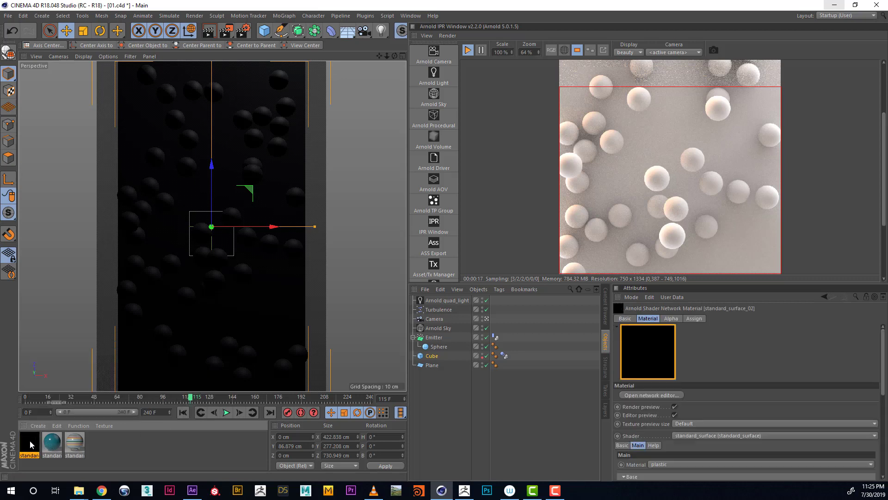
drag(30, 444, 491, 366)
drag(440, 357, 436, 368)
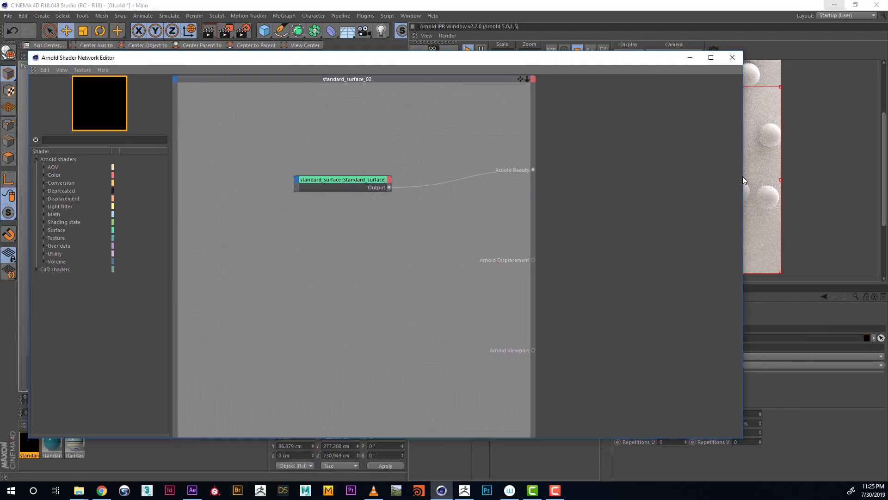
- Narrow the Shader Network Editor and filter the shader list by 'ramp'
drag(745, 180, 540, 182)
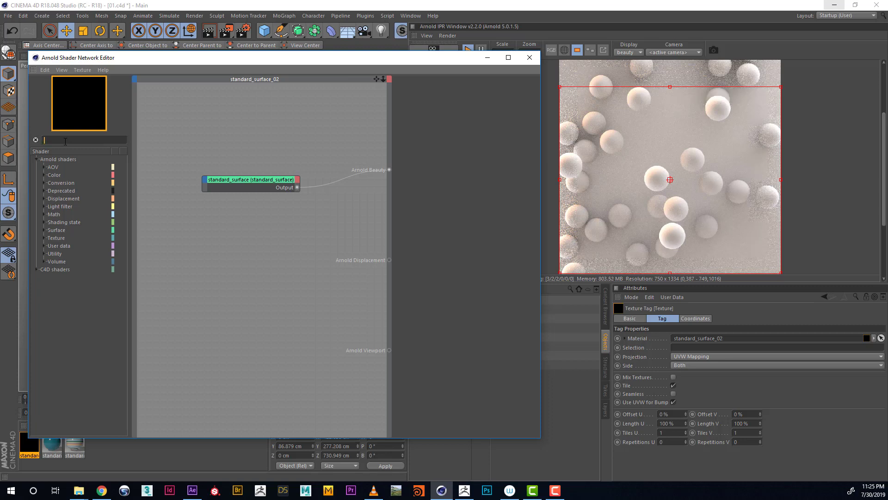
text(ra)
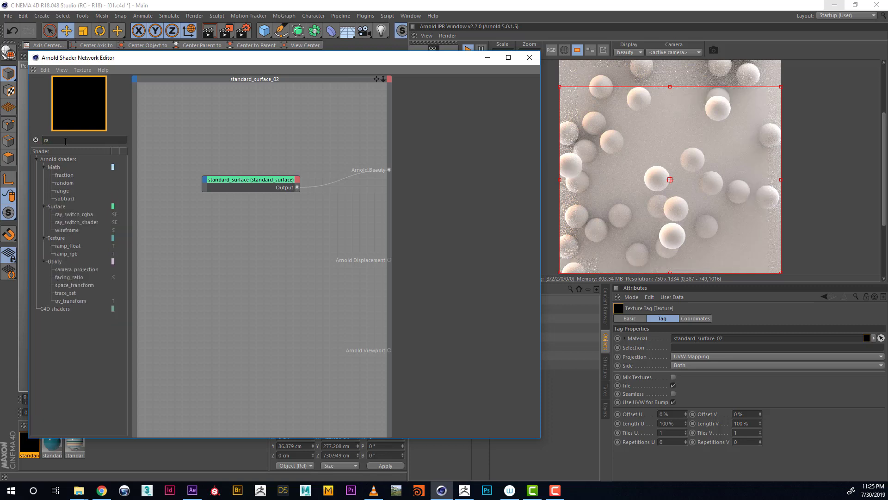
text(mp)
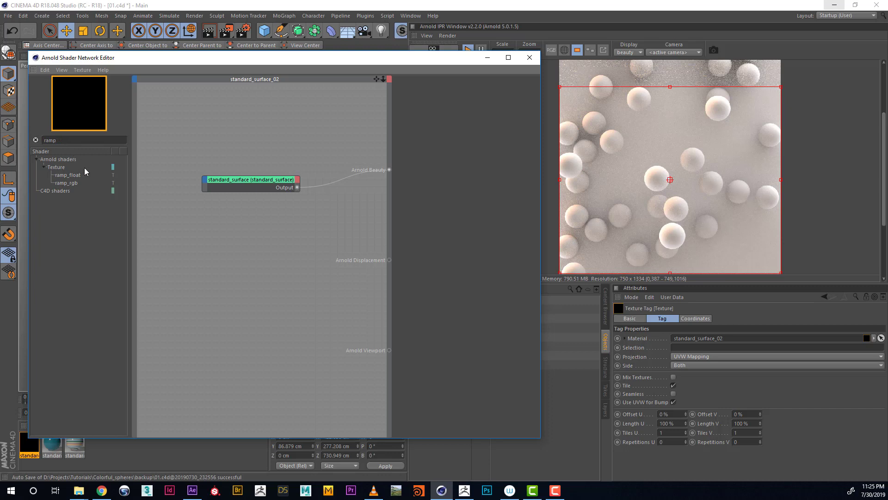
- Add a ramp_rgb node as the beauty shader and set its type to v
drag(238, 128, 238, 129)
right_click(238, 135)
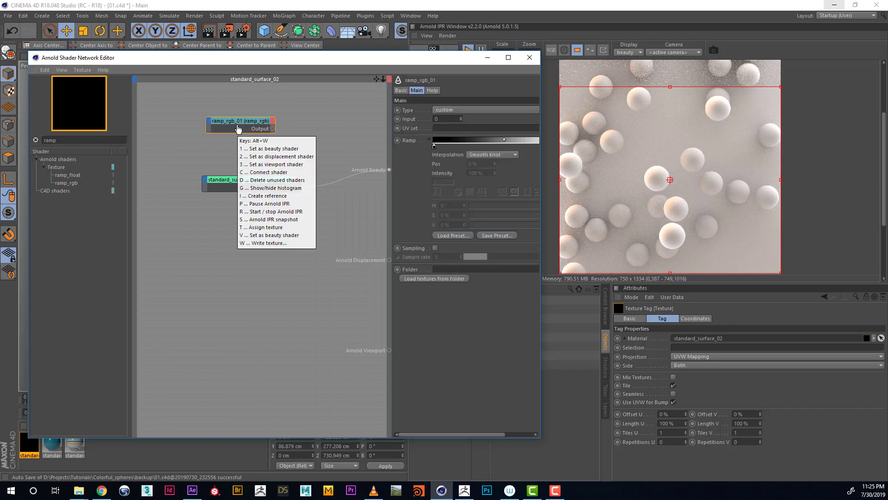
click(249, 143)
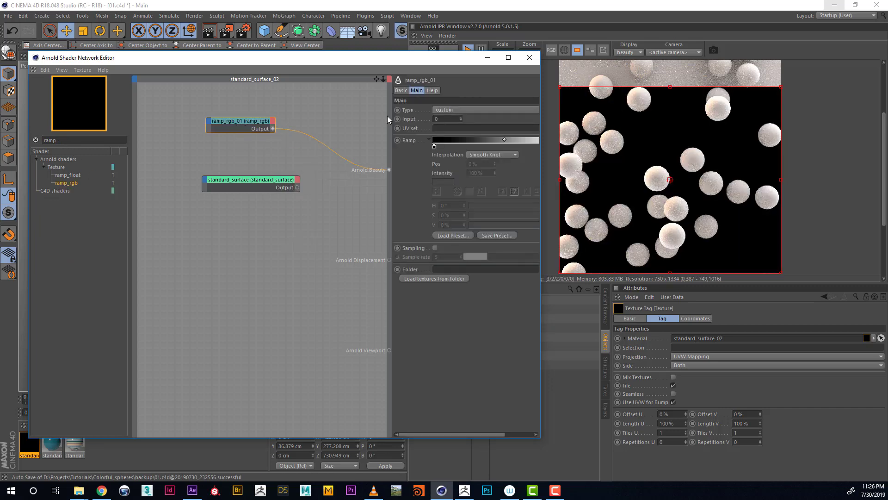
click(464, 111)
click(455, 132)
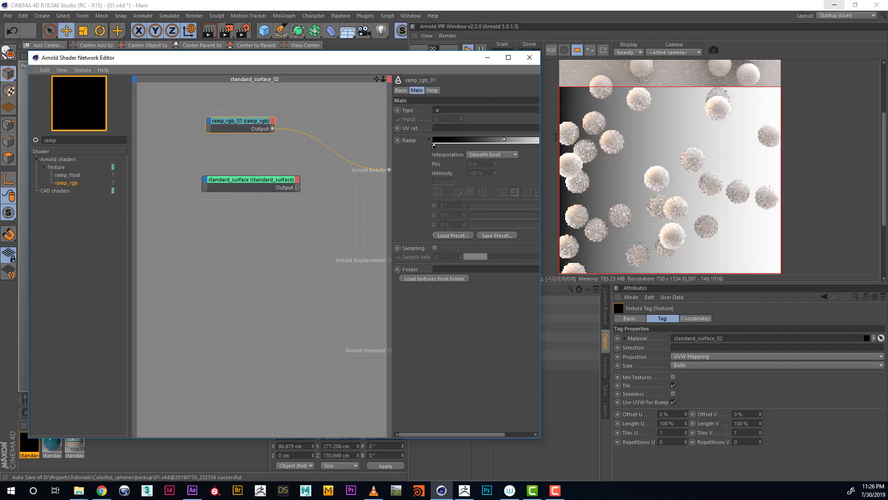
click(458, 110)
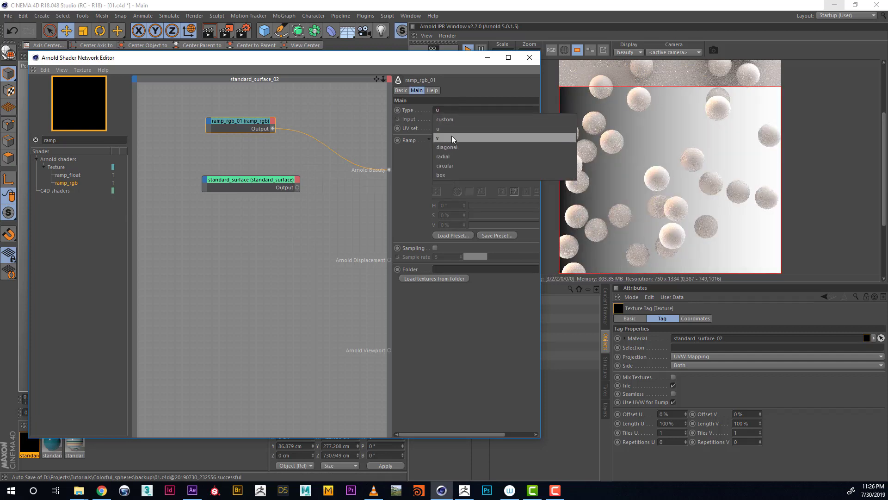
click(452, 136)
- Load the Pattern 1 gradient preset into the ramp for horizontal colour stripes
drag(418, 57, 335, 83)
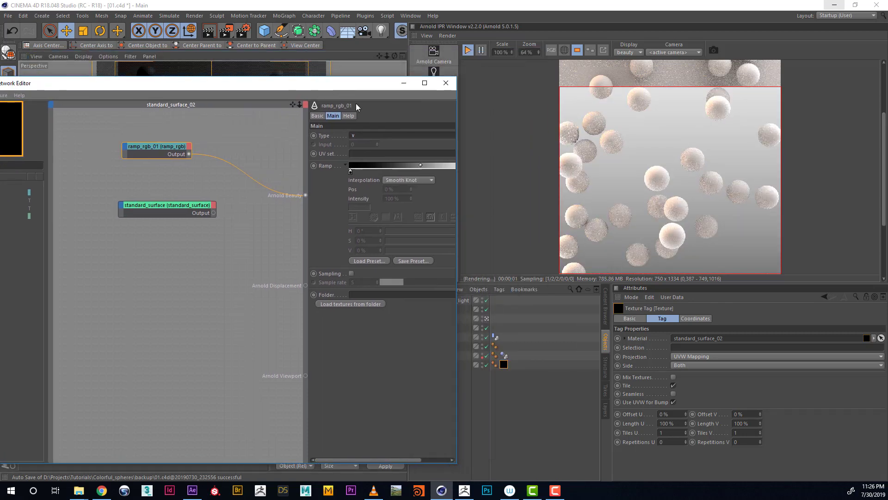
drag(458, 194, 511, 194)
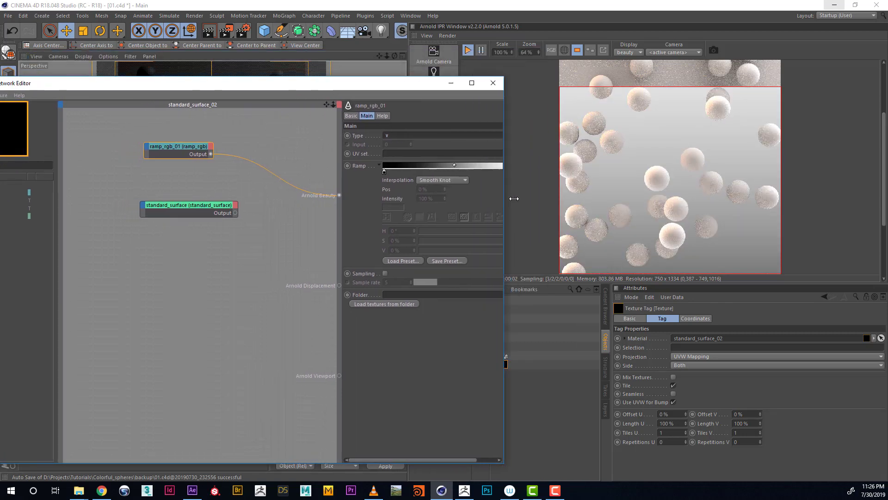
click(462, 180)
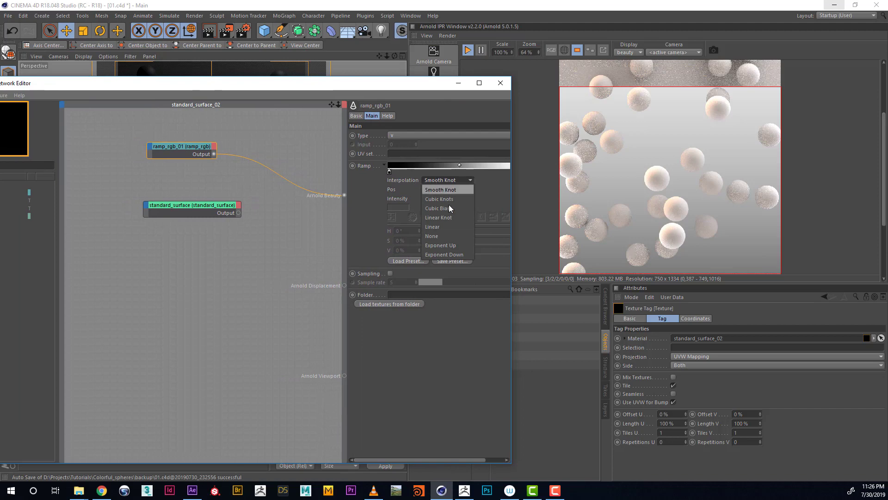
click(440, 189)
click(418, 260)
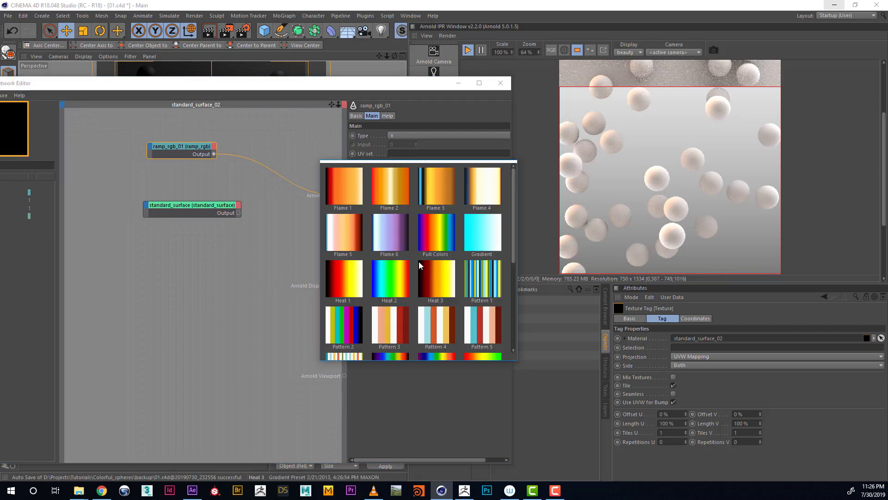
scroll(444, 259, down, 3)
click(491, 226)
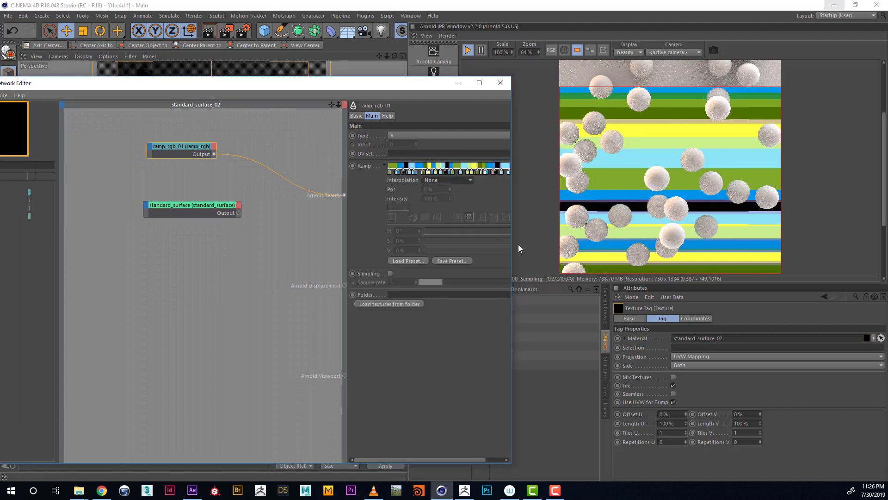
scroll(673, 157, down, 3)
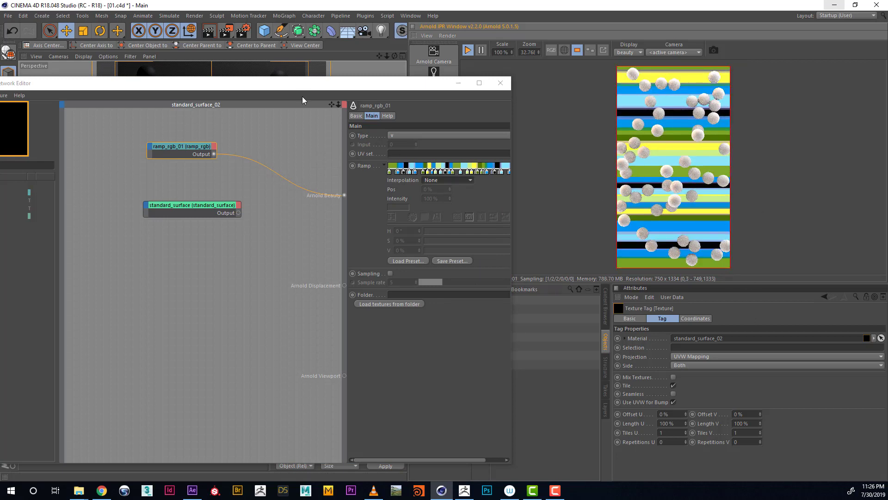
- Filter the shader list by 'uv' and drop a uv_transform shader onto the ramp_rgb node
drag(302, 99, 353, 141)
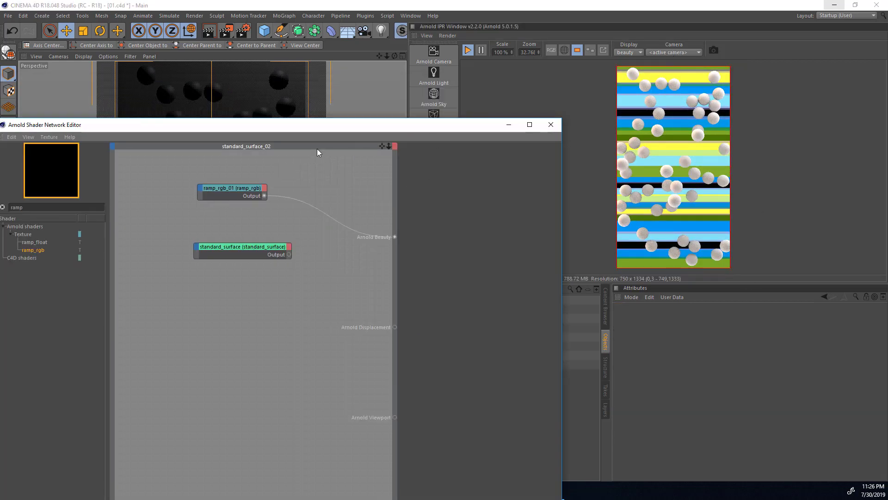
middle_drag(290, 176, 278, 208)
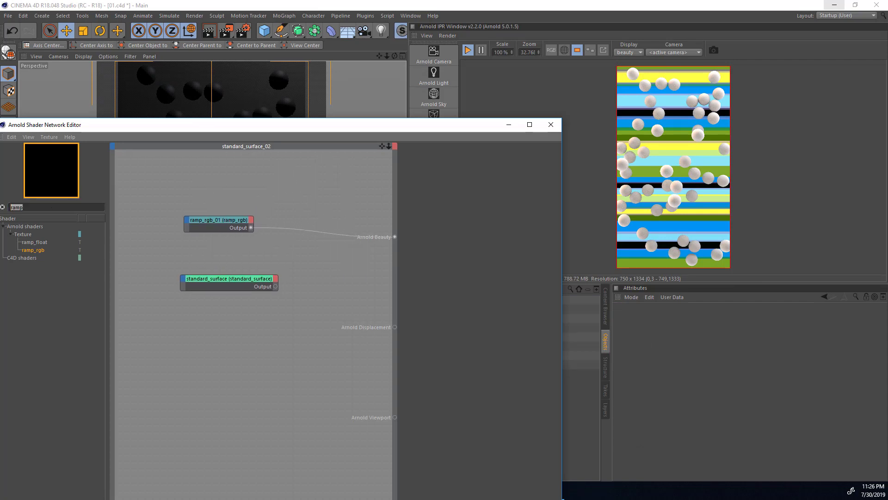
text(uv)
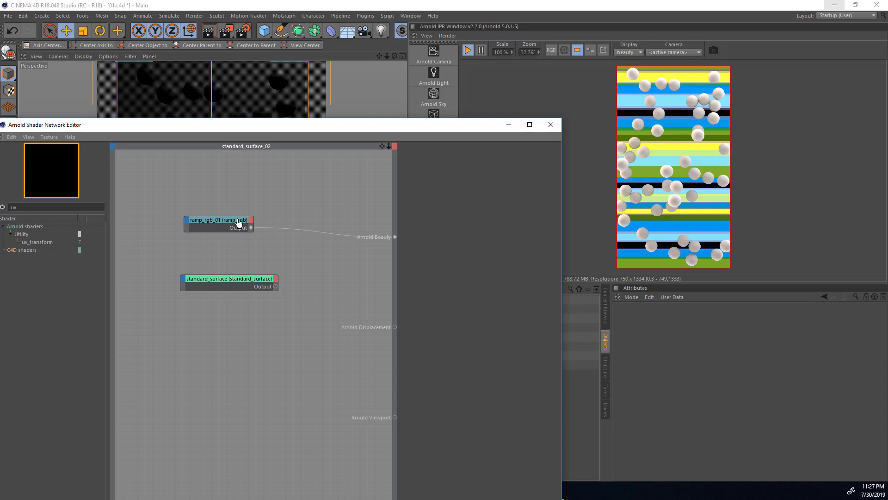
drag(238, 223, 239, 223)
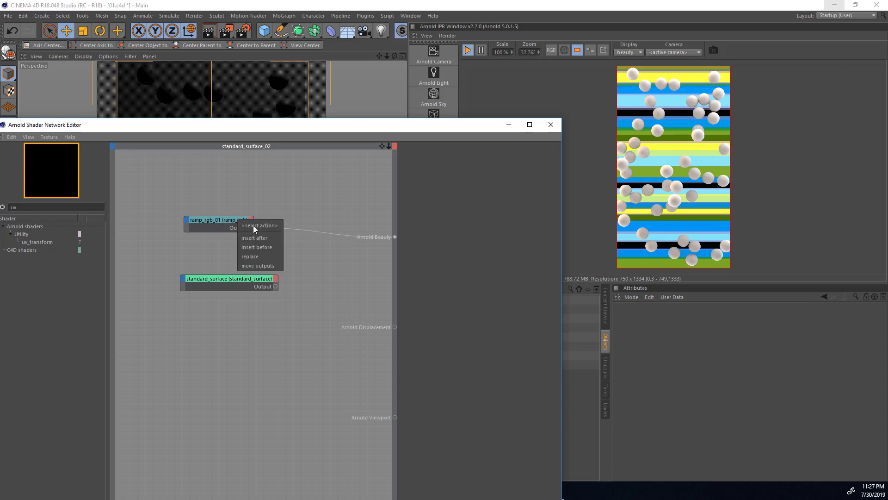
- Insert the uv_transform after the ramp through its Passthrough input, trying repeat values 2 and 3
click(259, 237)
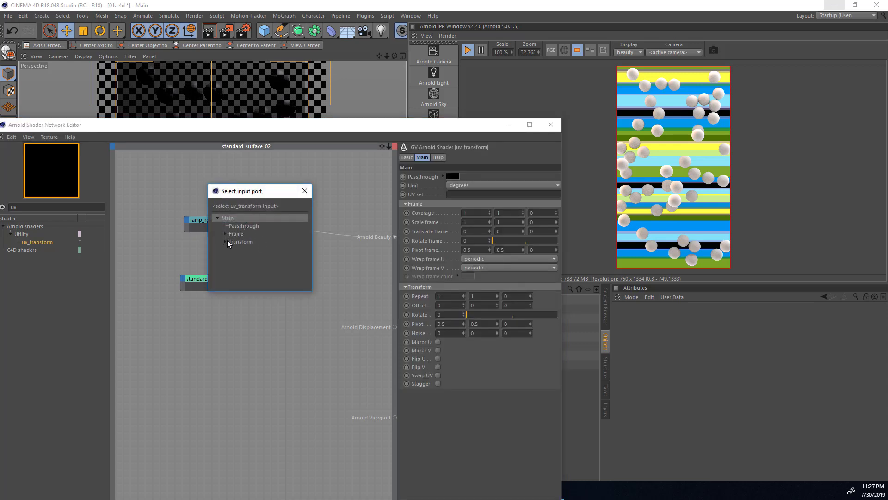
click(234, 226)
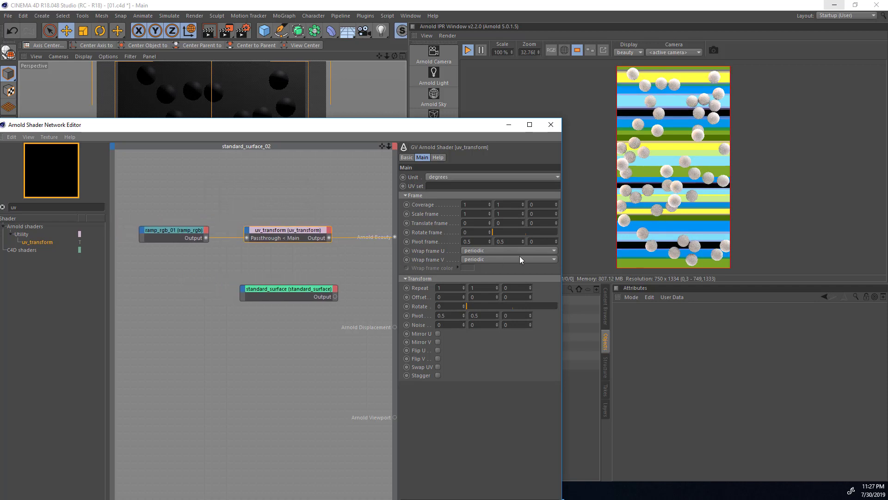
text(2)
key(Tab)
text(2)
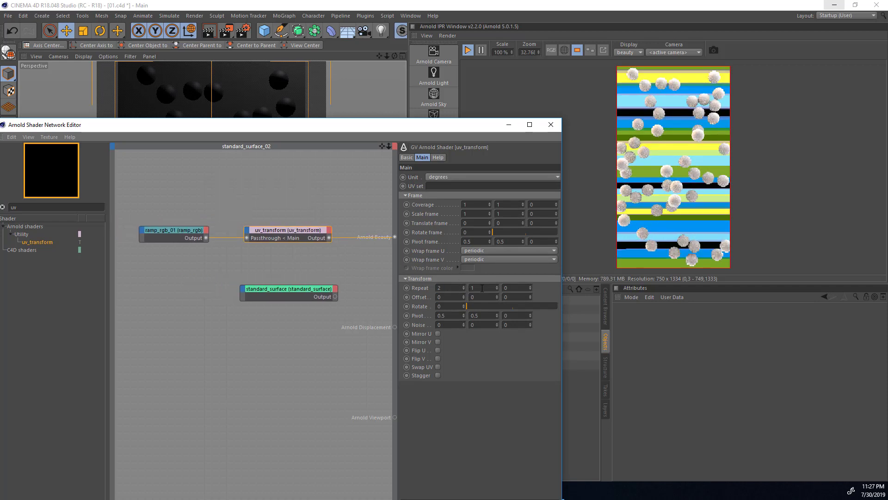
key(Return)
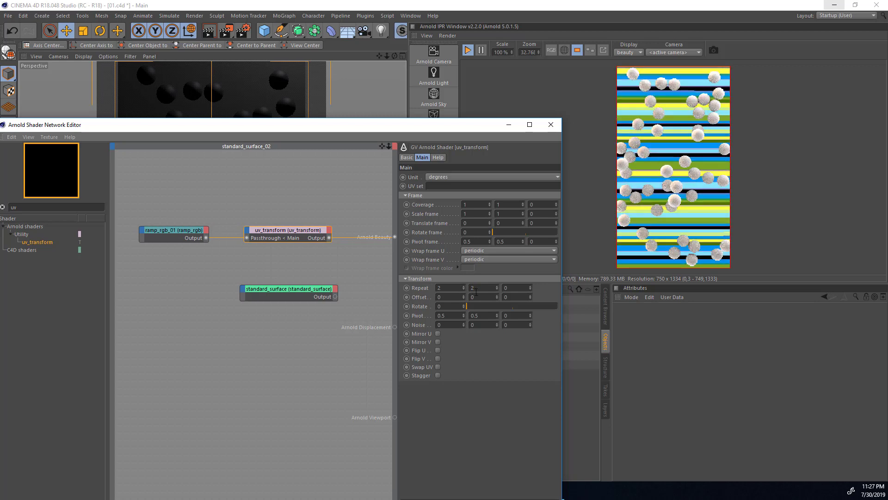
text(3)
key(Return)
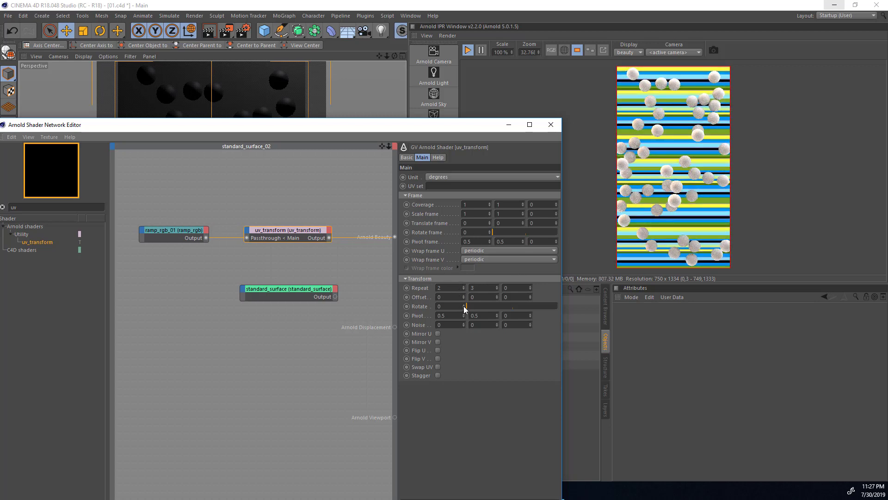
- Rotate the uv_transform stripes to 45° and set Repeat back to 1, 1
drag(467, 306, 478, 306)
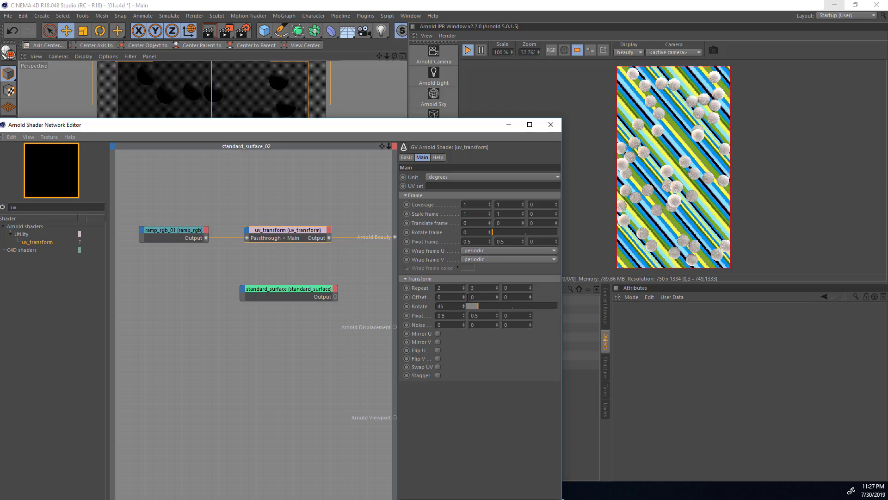
text(1)
key(Return)
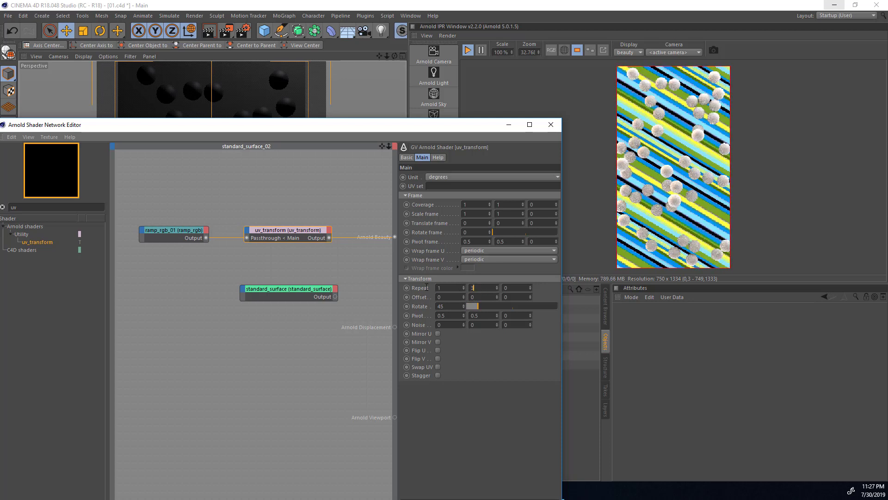
key(Tab)
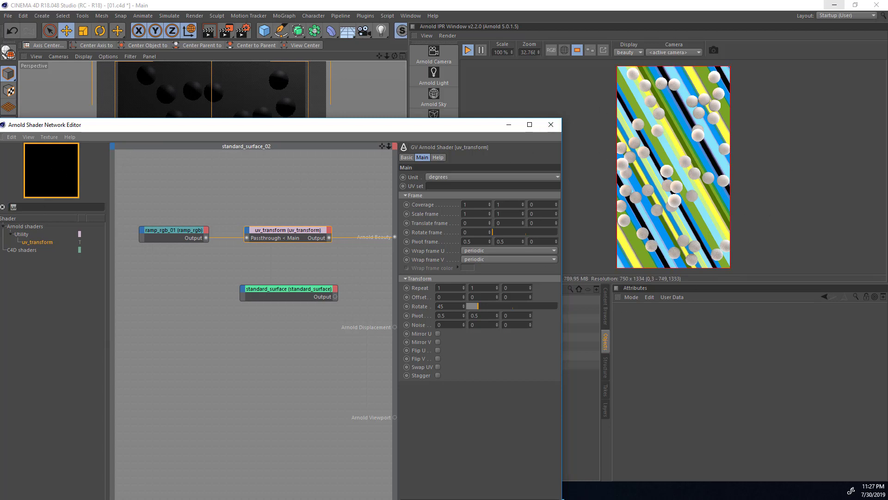
key(BackSpace)
key(BackSpace)
- Add a curvature shader from the 'cu' search and wire it into the Arnold Beauty output
text(cu)
drag(32, 242, 395, 237)
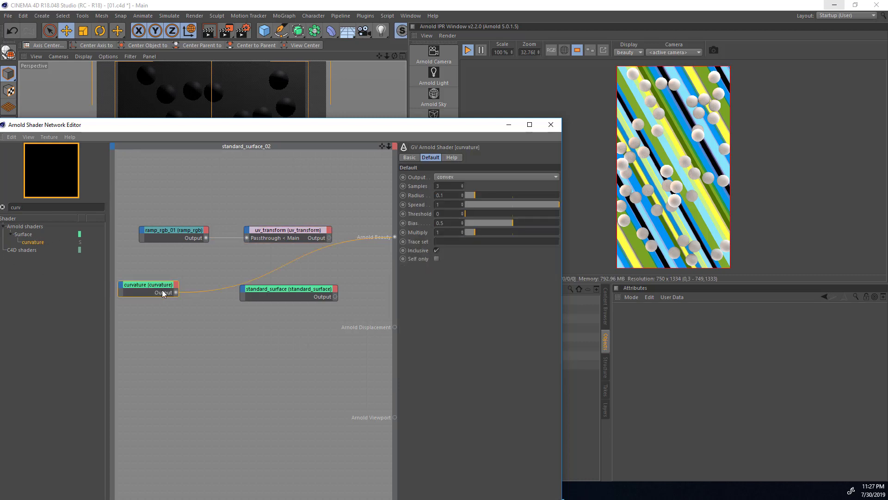
drag(158, 284, 187, 284)
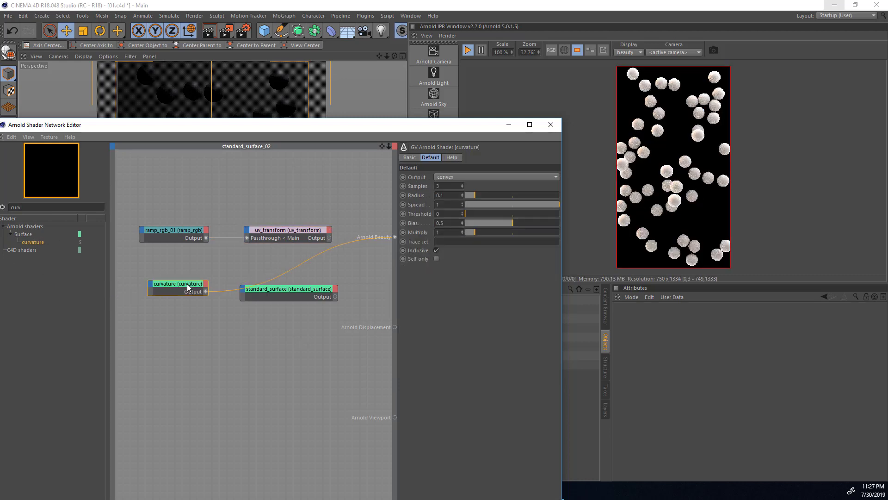
- Set the curvature Output to concave, Samples to 6 and Radius to 0.58
click(457, 179)
click(457, 192)
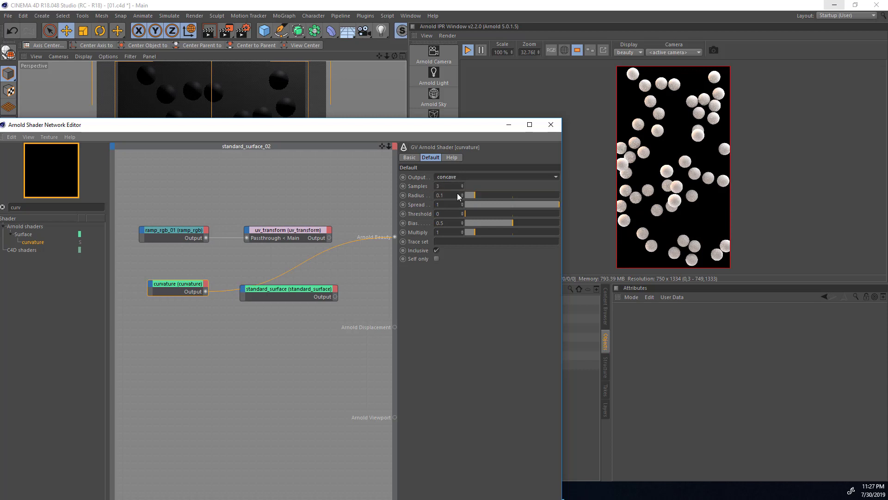
click(457, 177)
click(457, 185)
mouse_move(461, 184)
mouse_down()
mouse_move(492, 194)
mouse_move(470, 194)
mouse_up()
click(462, 179)
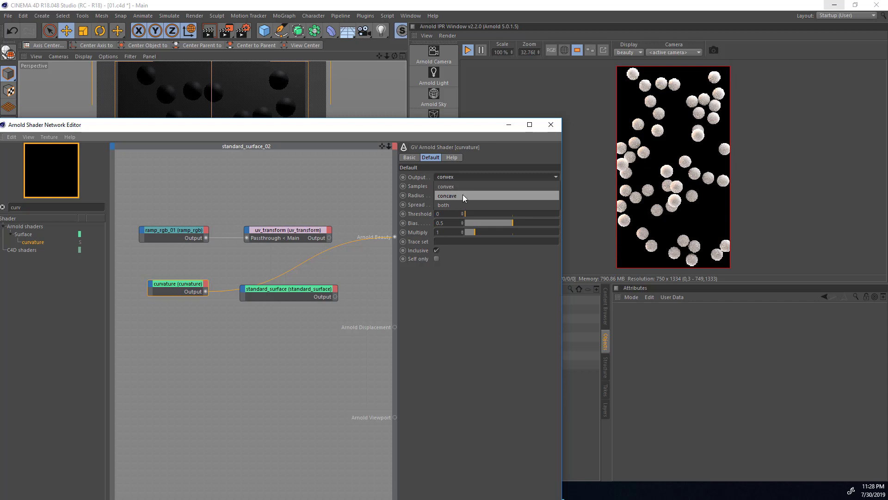
click(463, 195)
double_click(451, 195)
text(1)
key(Return)
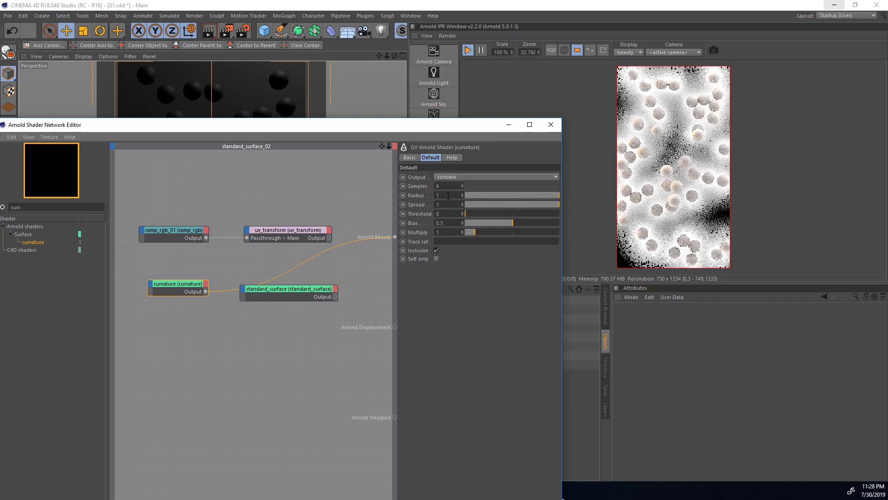
drag(545, 194, 517, 195)
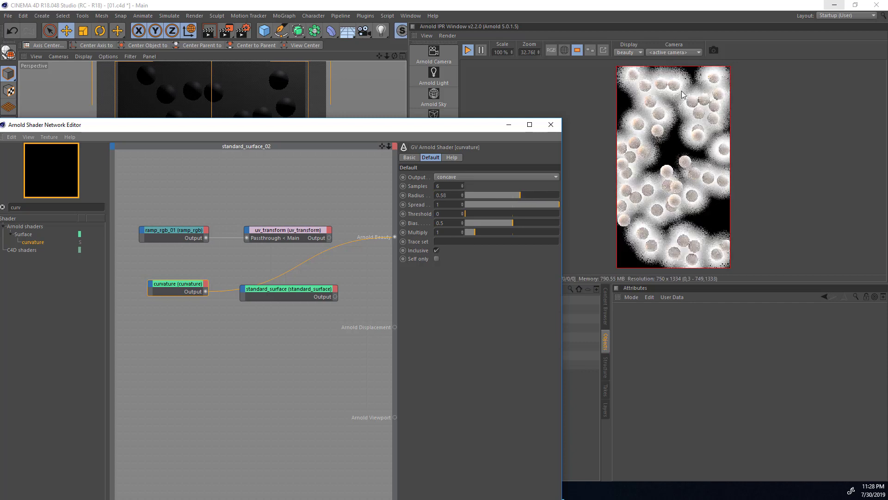
- Draw an IPR render region around the spheres in the preview
scroll(658, 146, up, 3)
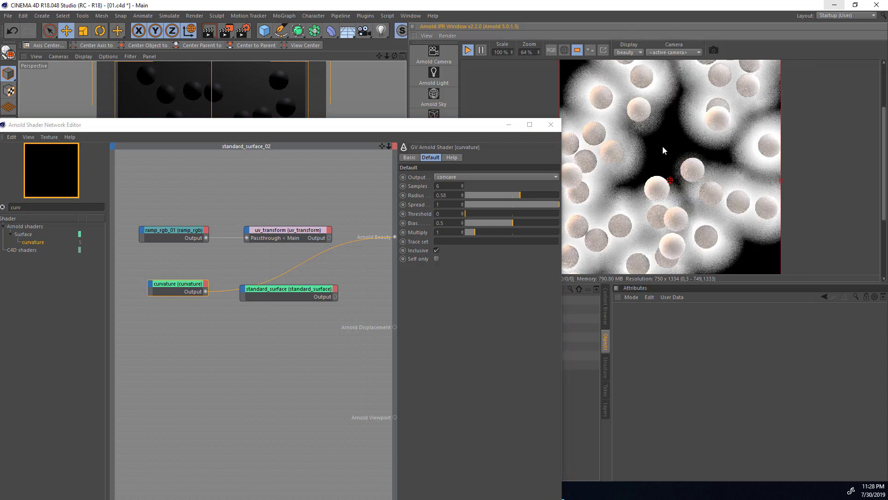
drag(680, 104, 806, 201)
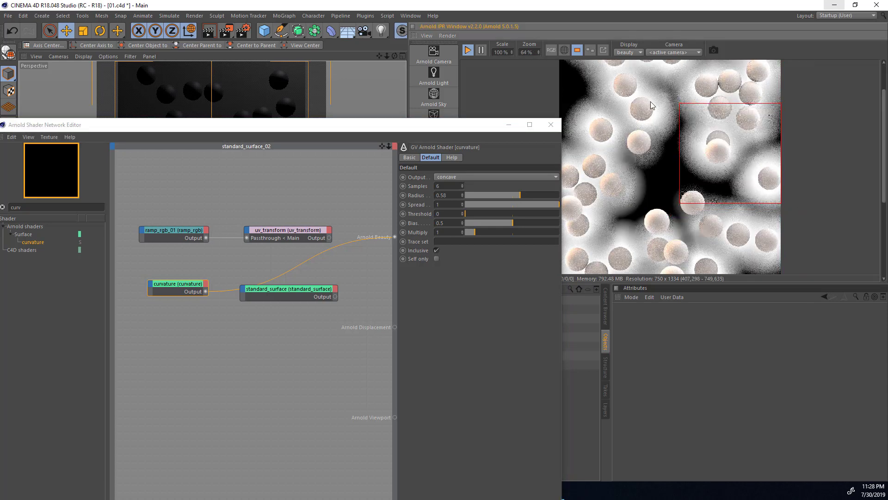
drag(664, 99, 782, 195)
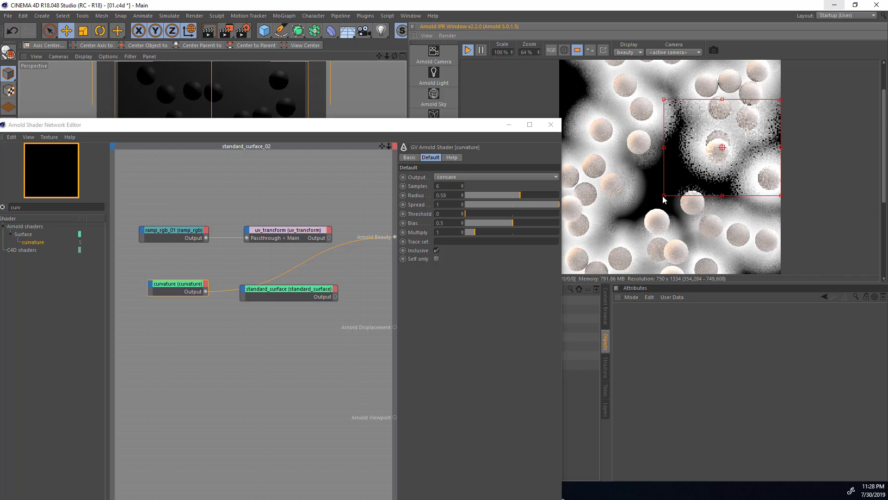
- Connect the curvature shader to uv_transform's Rotate input
click(209, 295)
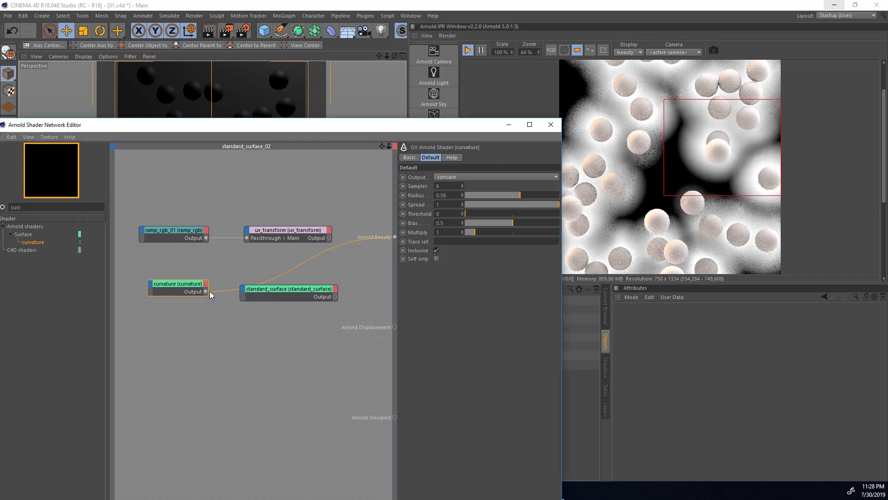
click(248, 231)
mouse_move(267, 231)
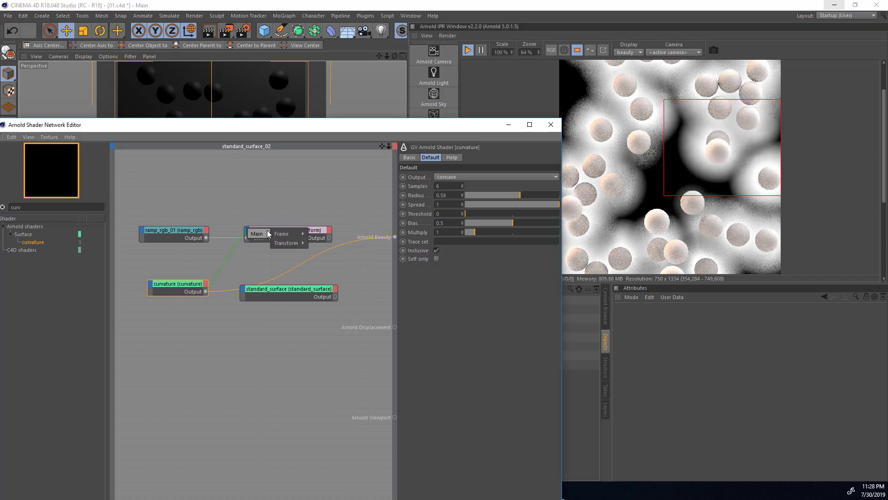
mouse_move(292, 243)
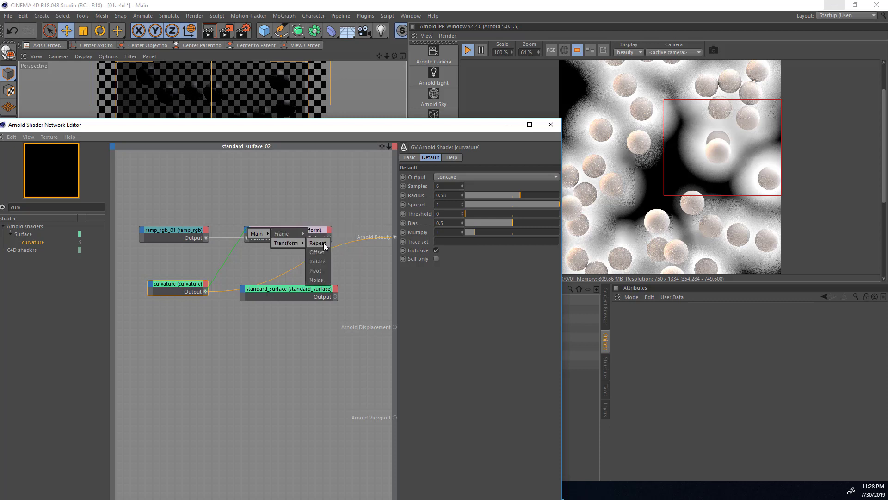
click(317, 261)
- Redraw the IPR render region across the whole image and zoom back in to 80%
click(308, 229)
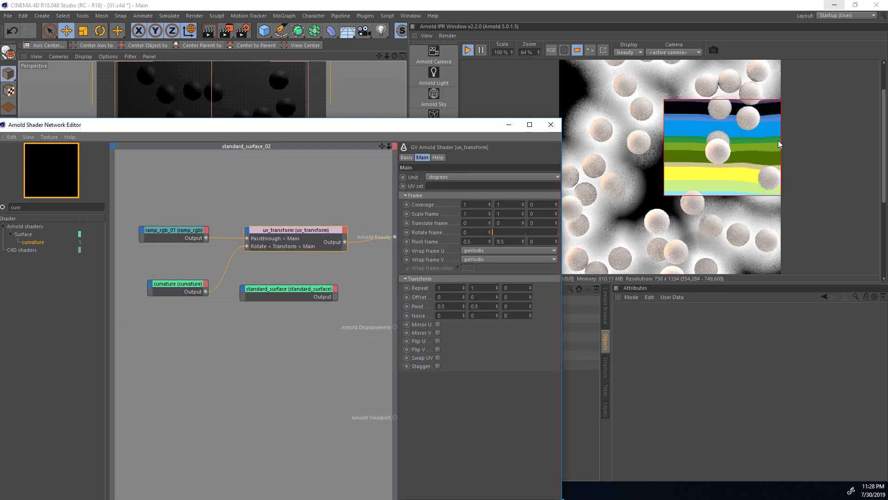
scroll(695, 112, down, 1)
drag(615, 74, 799, 214)
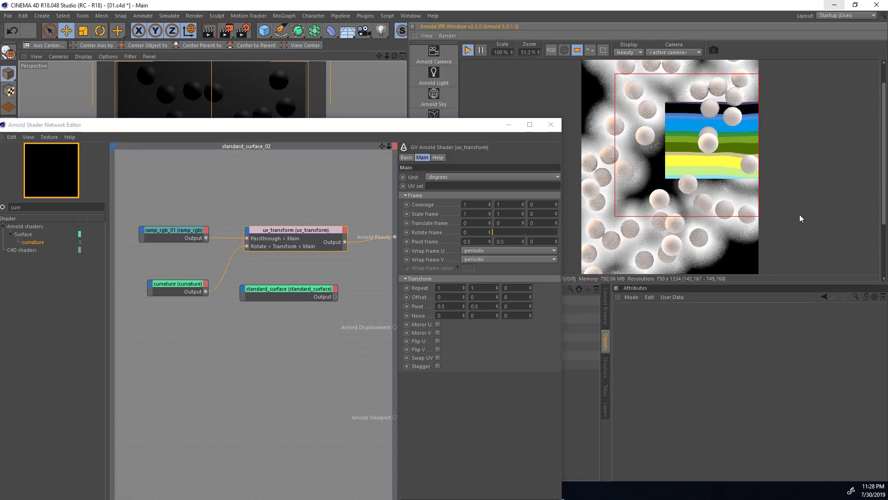
scroll(707, 182, down, 2)
drag(599, 87, 736, 244)
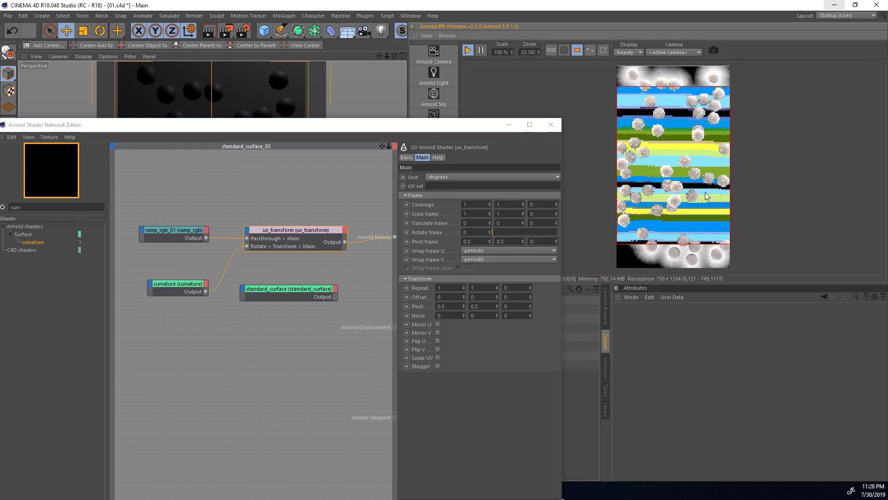
scroll(705, 192, up, 2)
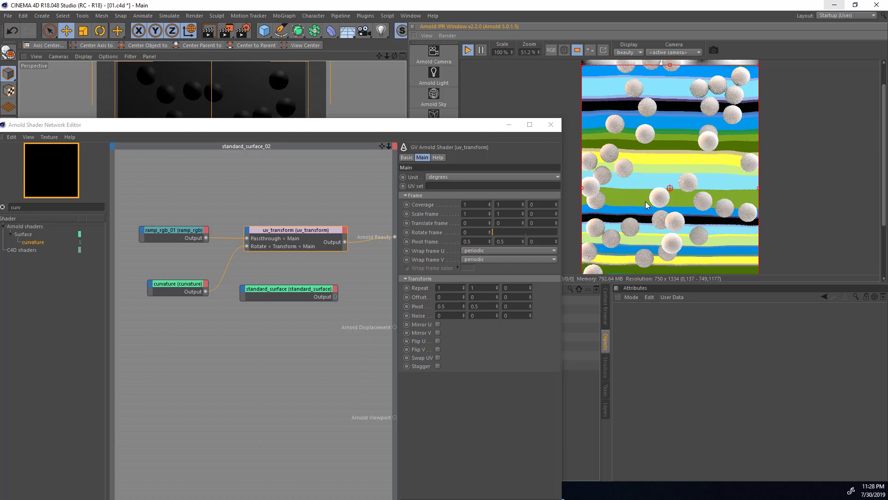
scroll(657, 137, up, 2)
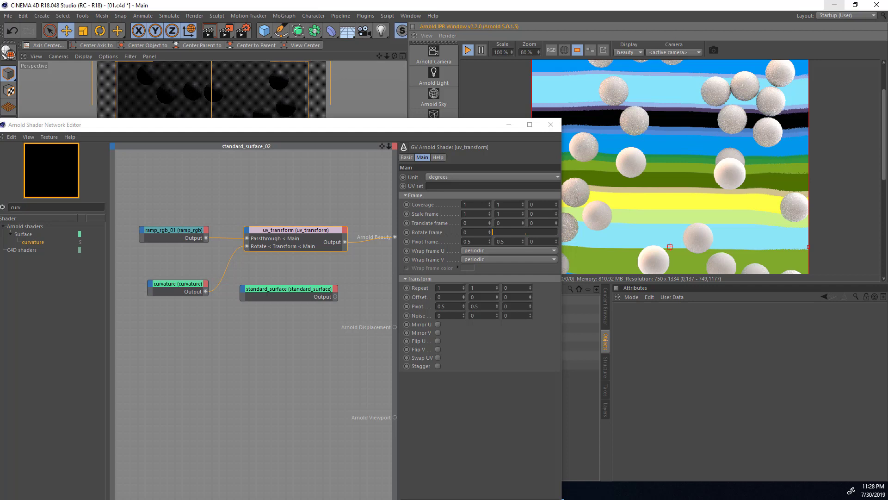
click(173, 283)
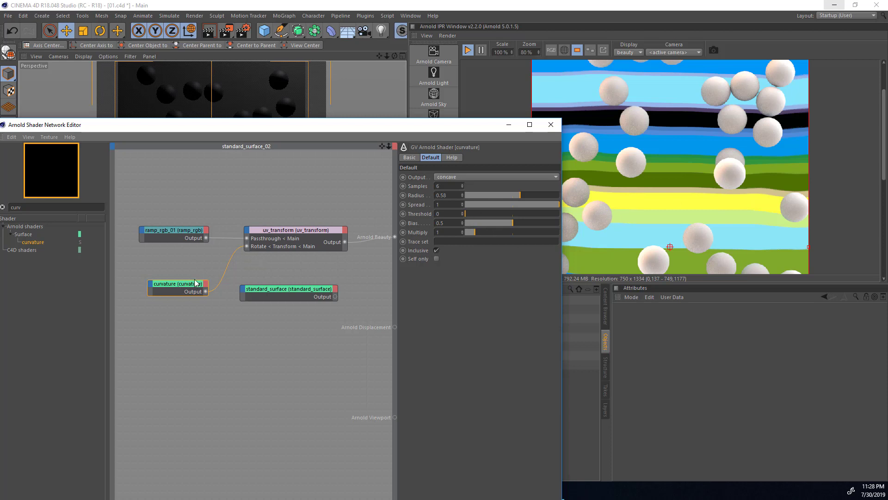
- Wire curvature's output to Arnold Beauty, lower standard_surface, and filter the shader list by 'ran'
drag(205, 291, 395, 236)
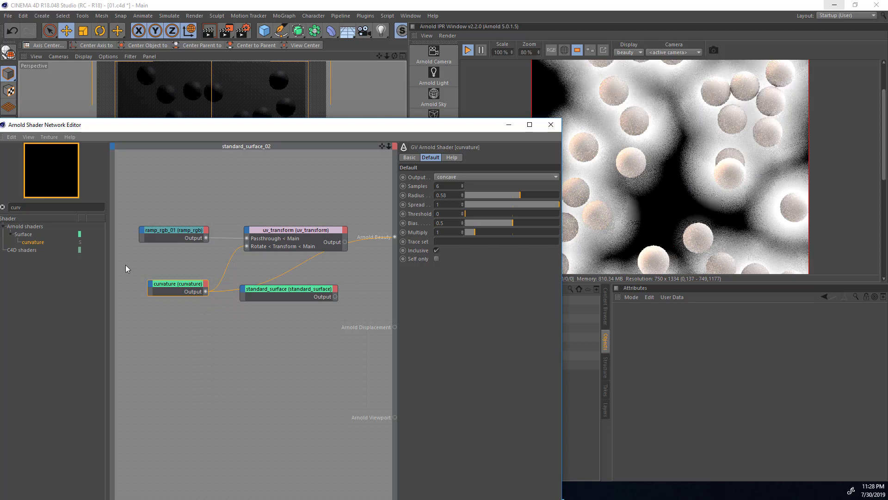
drag(271, 292, 272, 388)
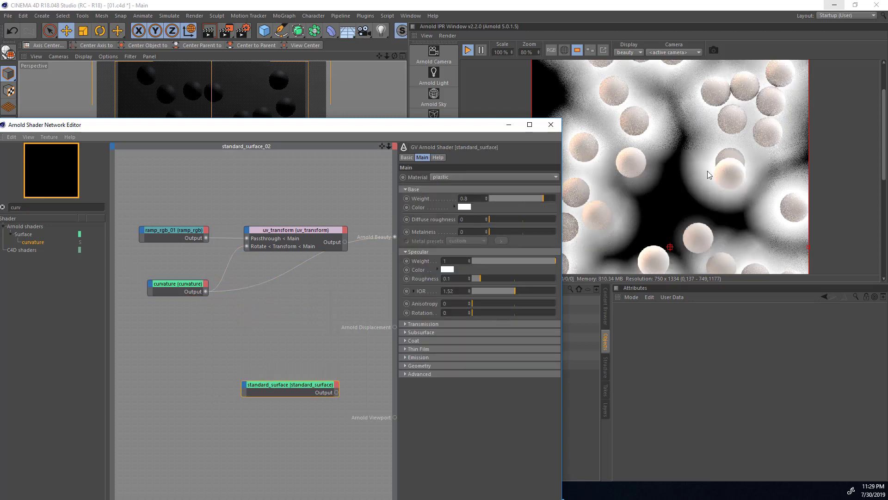
drag(294, 130, 302, 106)
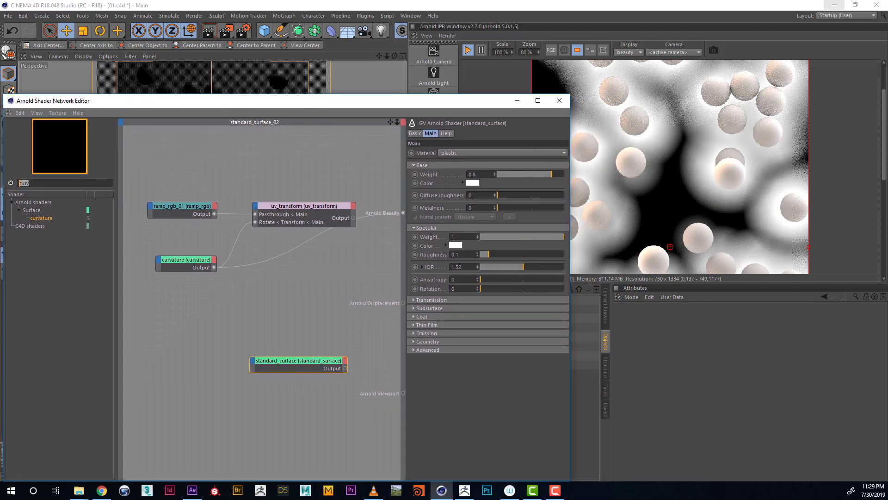
text(ran)
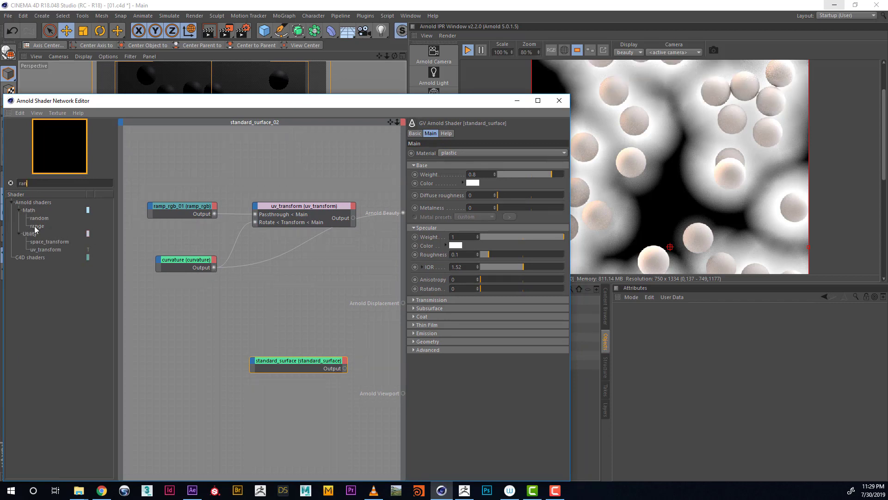
- Insert a range shader after curvature into its Input, with Output max 10
drag(176, 263, 177, 264)
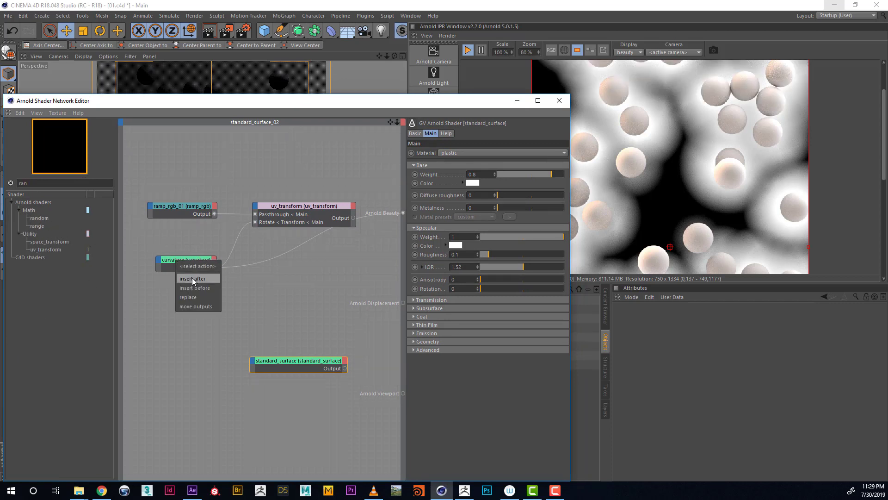
click(193, 277)
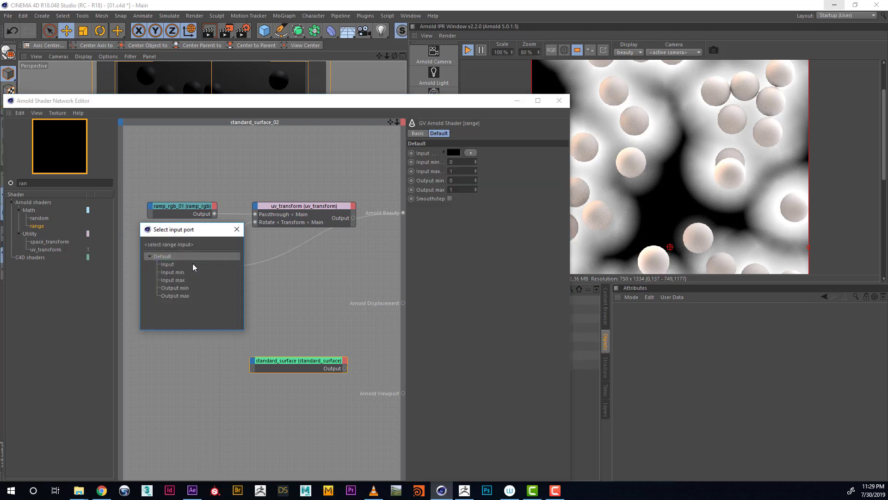
click(168, 265)
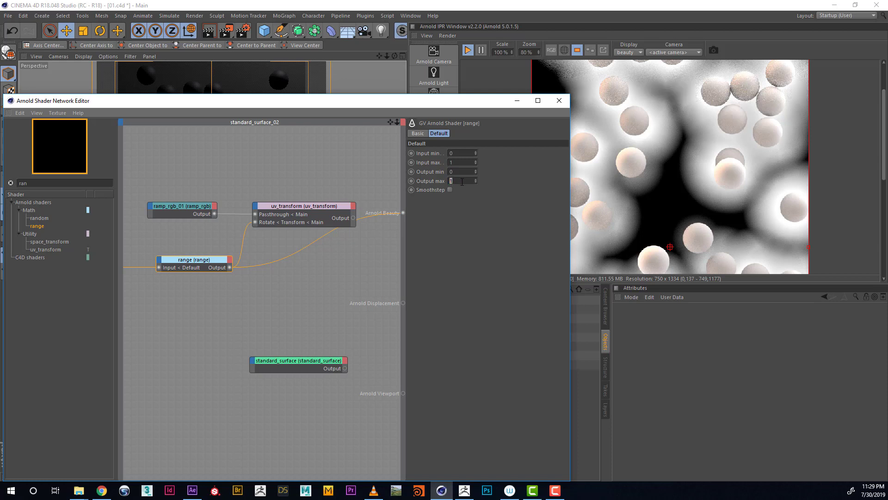
key(Return)
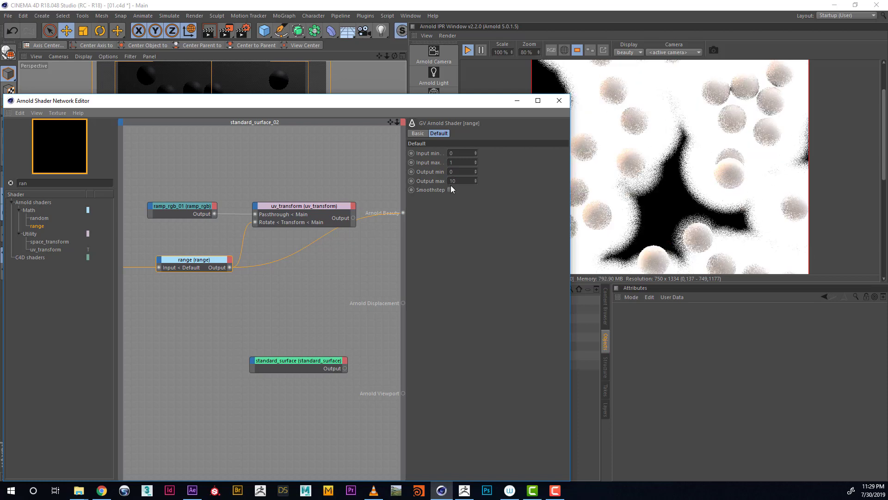
- Change the range shader's Output max to 40
click(286, 206)
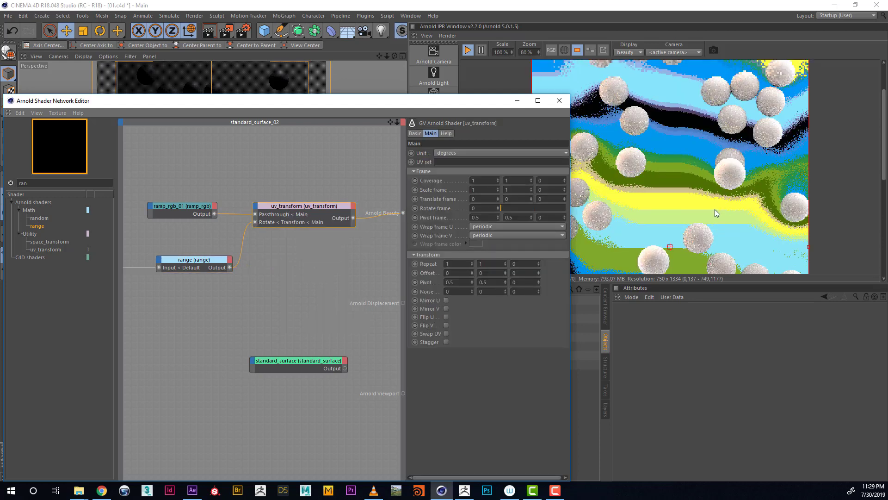
scroll(750, 201, down, 1)
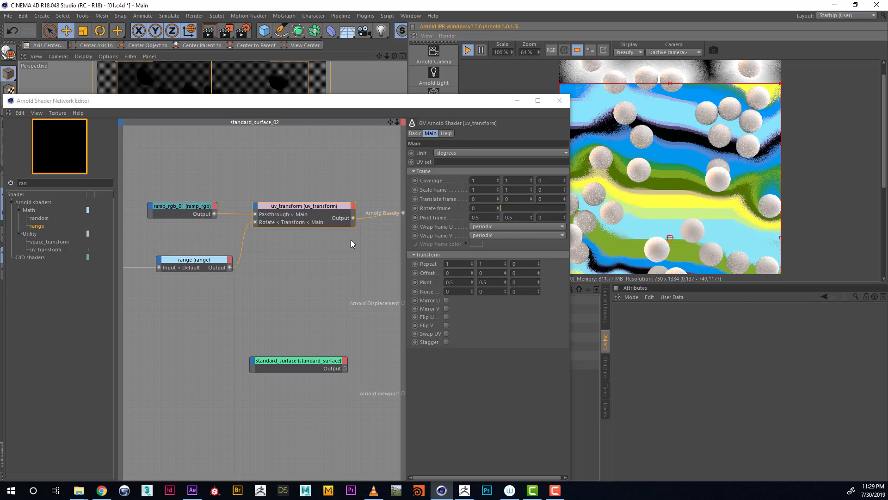
click(175, 270)
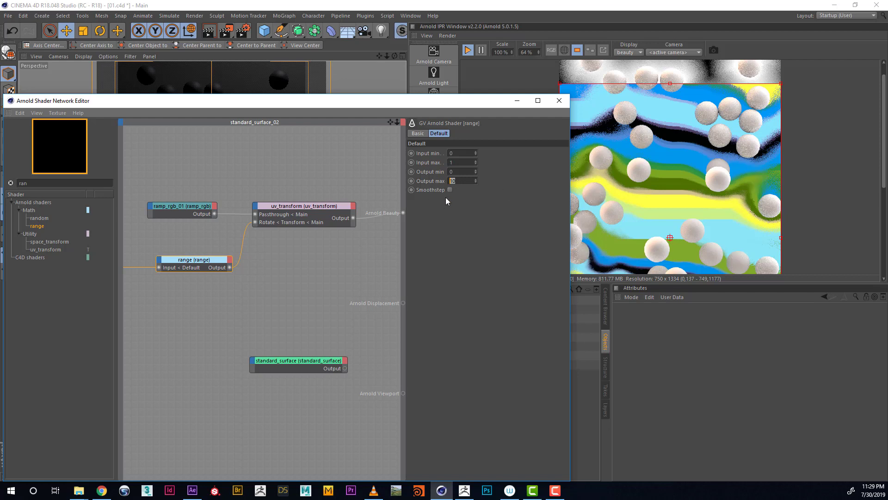
text(2)
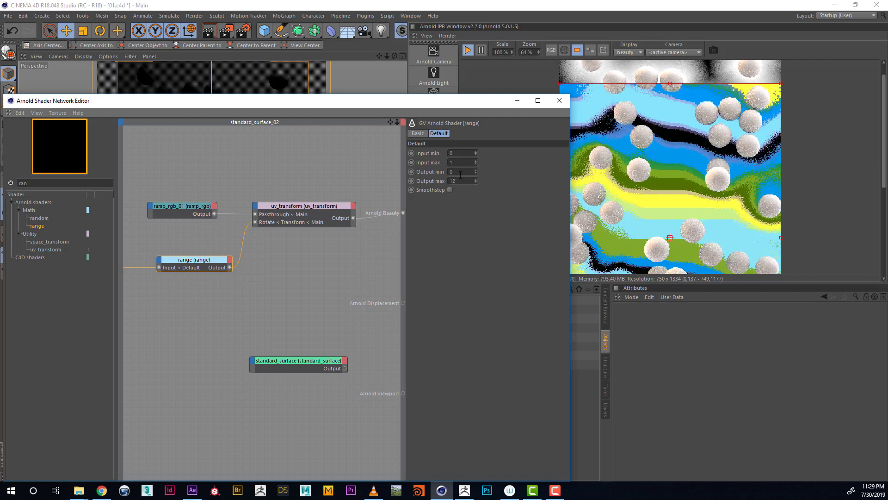
key(BackSpace)
key(BackSpace)
text(40)
key(Return)
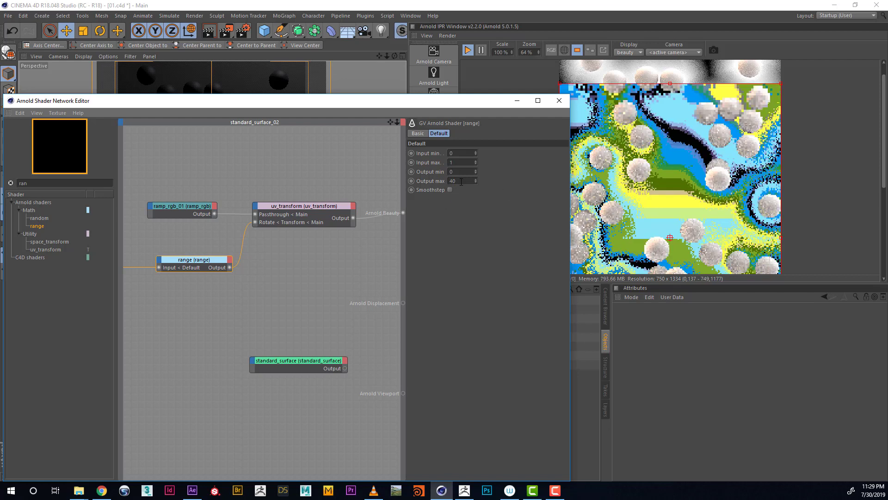
- Zoom and pan the IPR preview to inspect the swirls, then select the curvature node
click(732, 211)
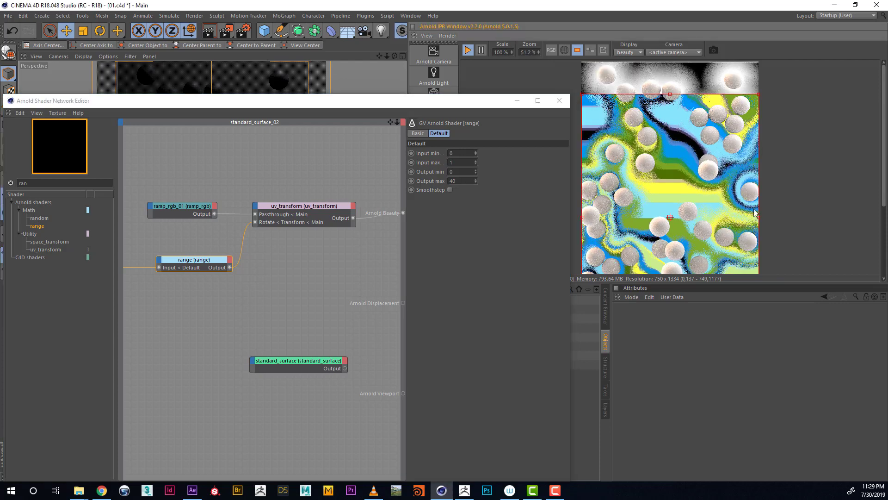
scroll(732, 212, up, 2)
middle_drag(751, 210, 728, 139)
scroll(762, 127, up, 1)
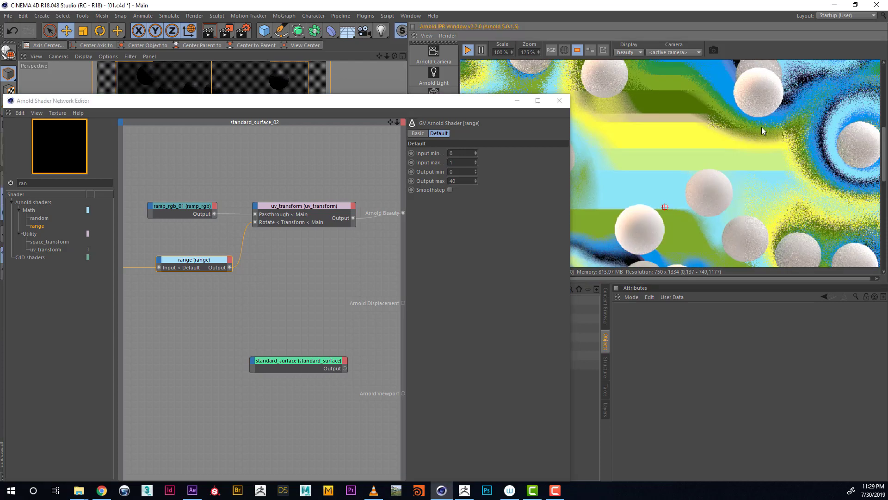
middle_drag(650, 125, 692, 176)
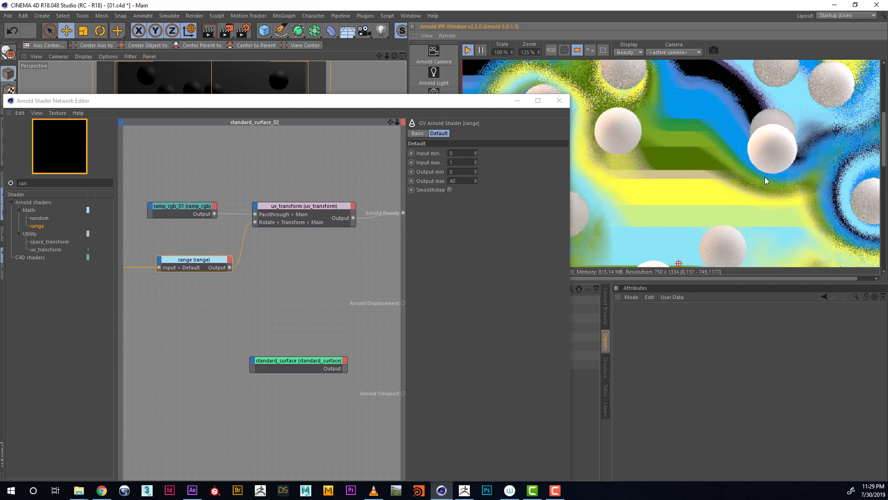
scroll(759, 194, up, 1)
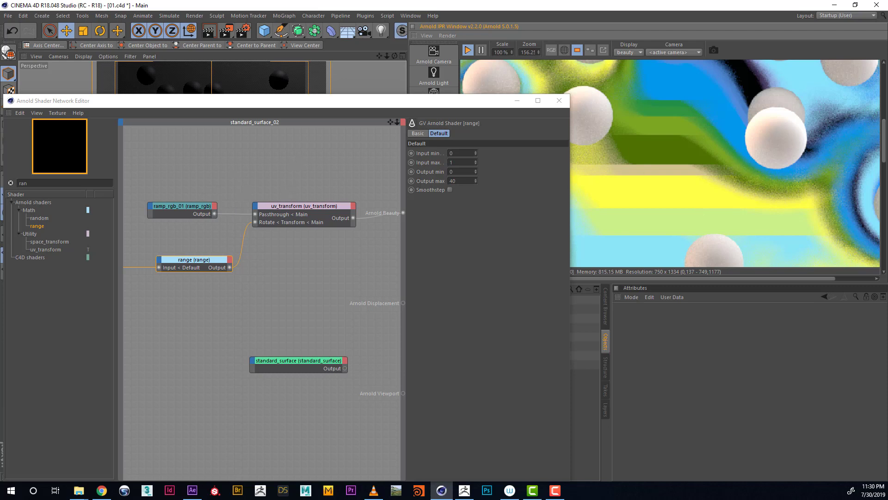
middle_drag(185, 315, 244, 322)
click(161, 271)
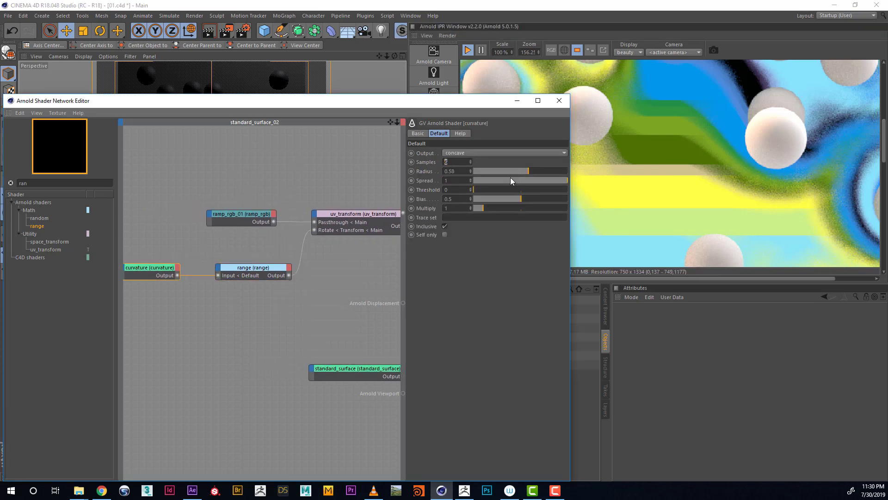
- Raise the curvature shader's Samples to 20, then to 30
text(20)
key(Return)
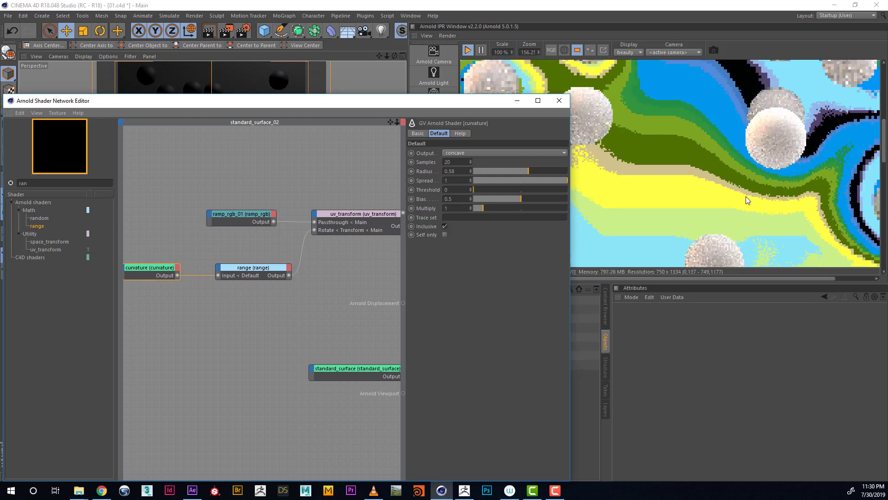
scroll(746, 197, down, 1)
scroll(746, 196, down, 1)
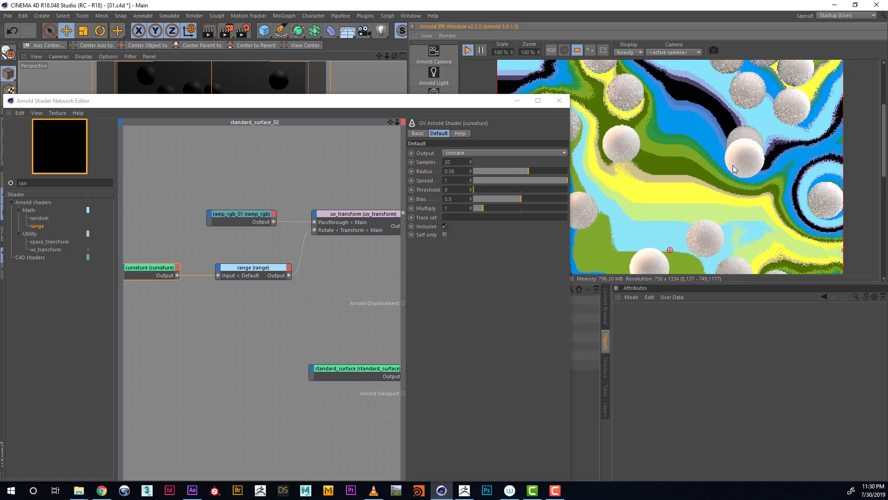
scroll(777, 204, up, 2)
scroll(832, 216, up, 2)
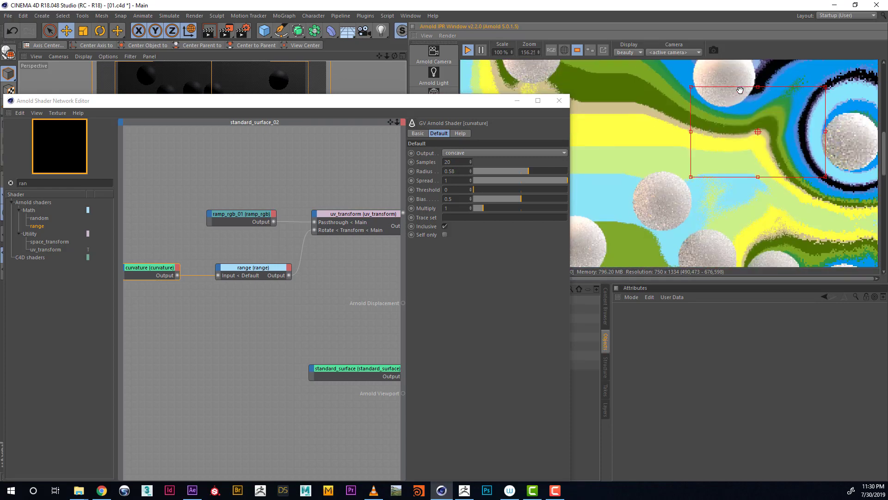
click(449, 162)
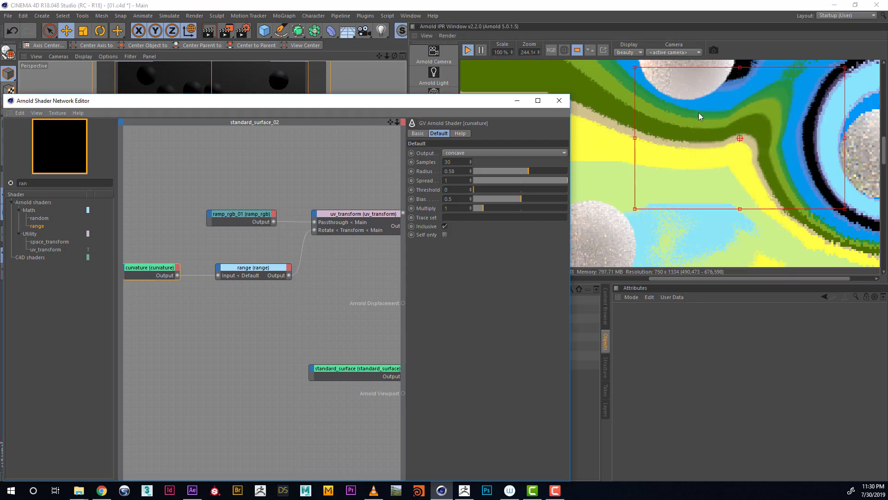
- Turn off region render and zoom the IPR view out to the full frame
scroll(703, 110, down, 5)
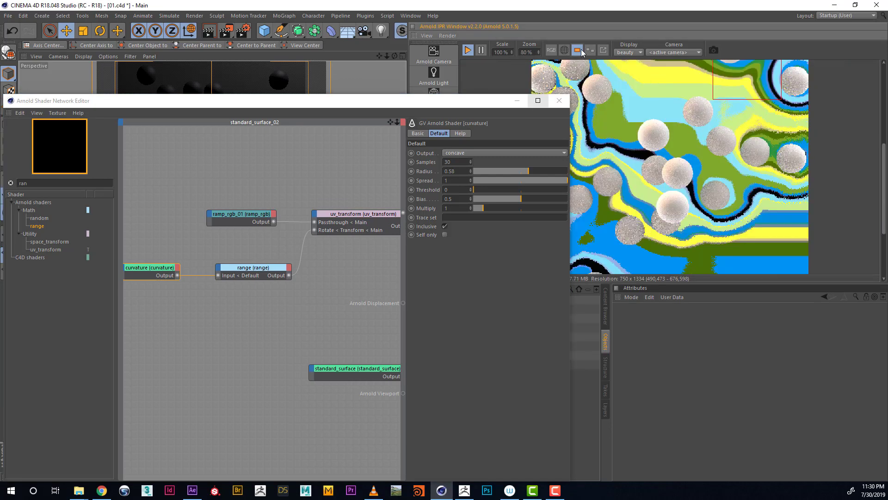
click(581, 49)
scroll(720, 160, down, 3)
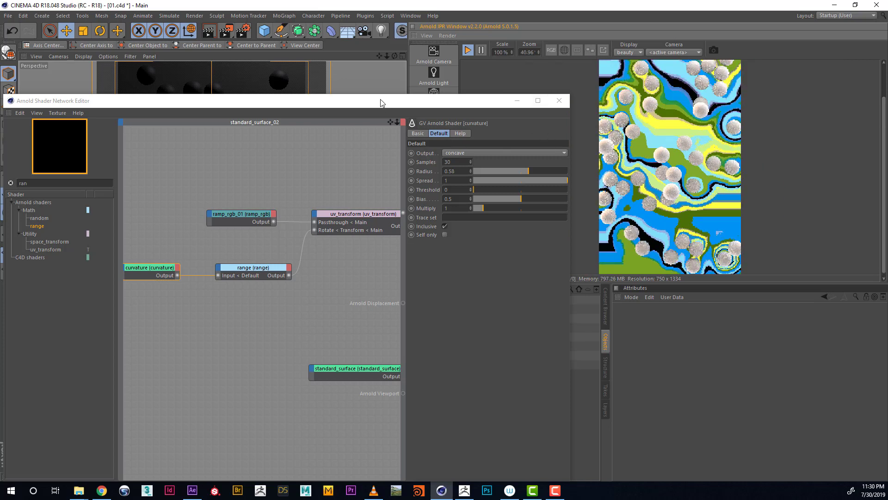
- Try curvature Bias values 0.14, 0.61 and 0.07, settling on 0.2
drag(380, 102, 324, 108)
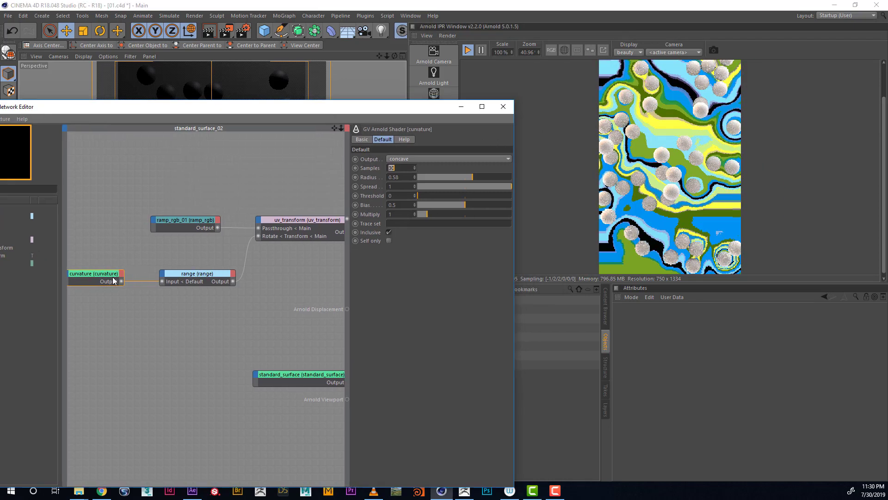
click(431, 206)
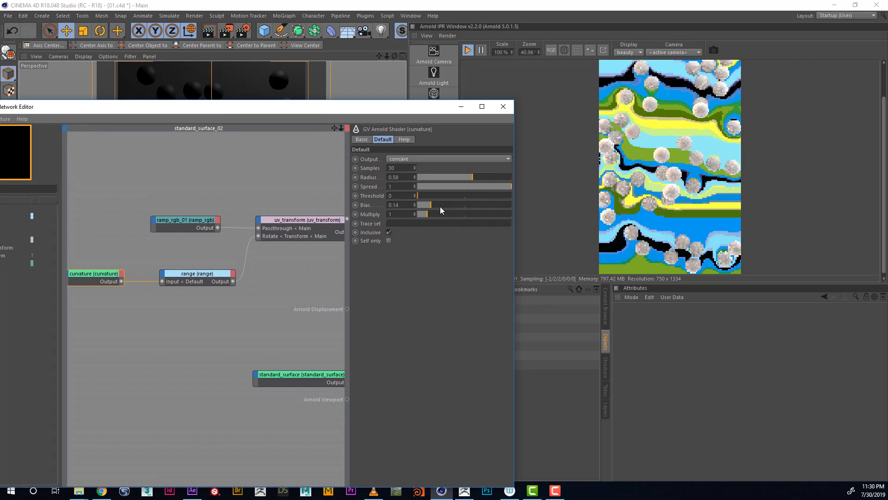
click(475, 206)
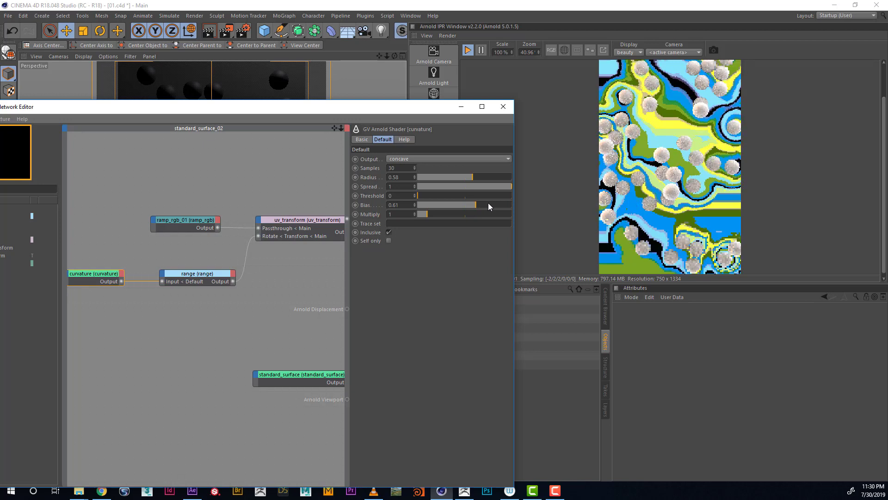
drag(436, 206, 423, 206)
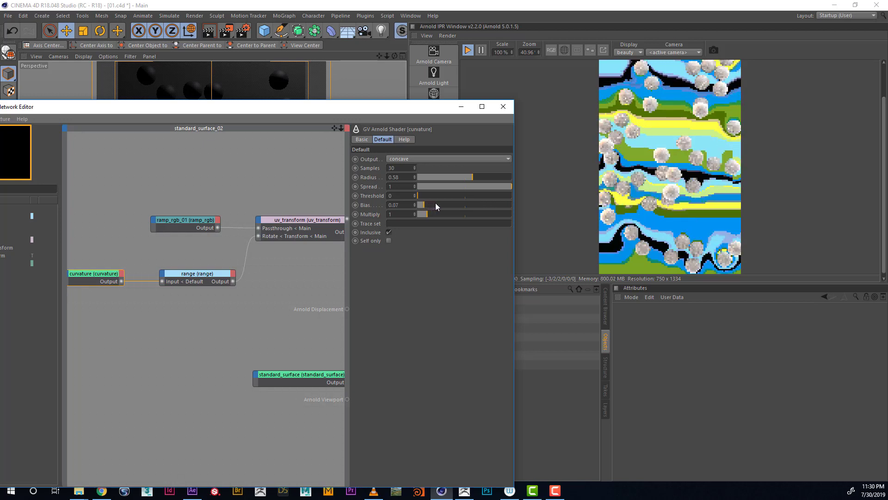
click(435, 206)
- Increase the curvature Radius to 0.83
click(421, 177)
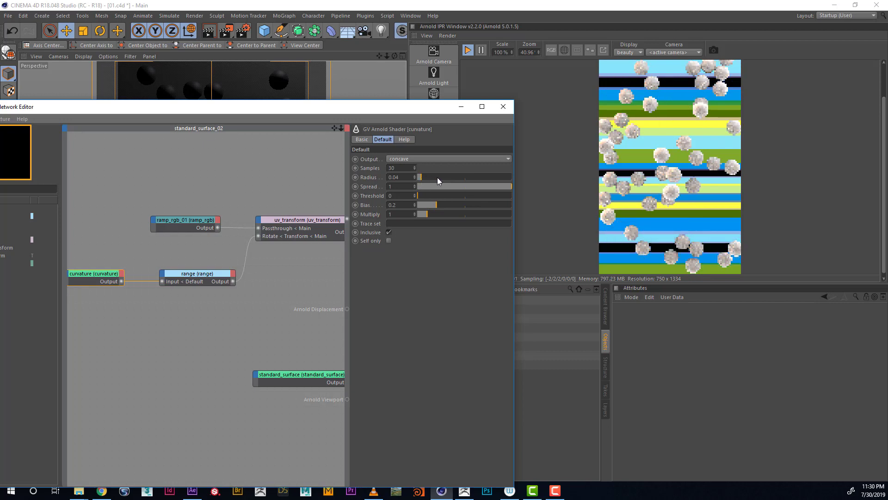
click(459, 178)
click(487, 175)
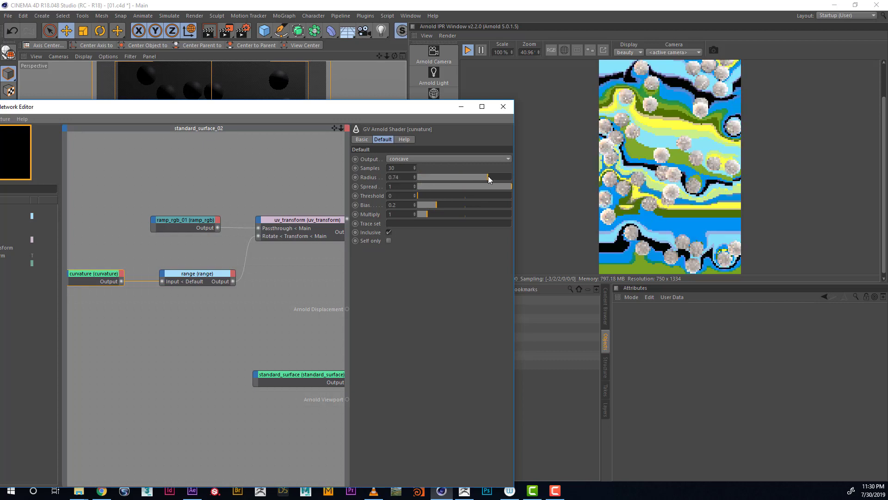
click(496, 176)
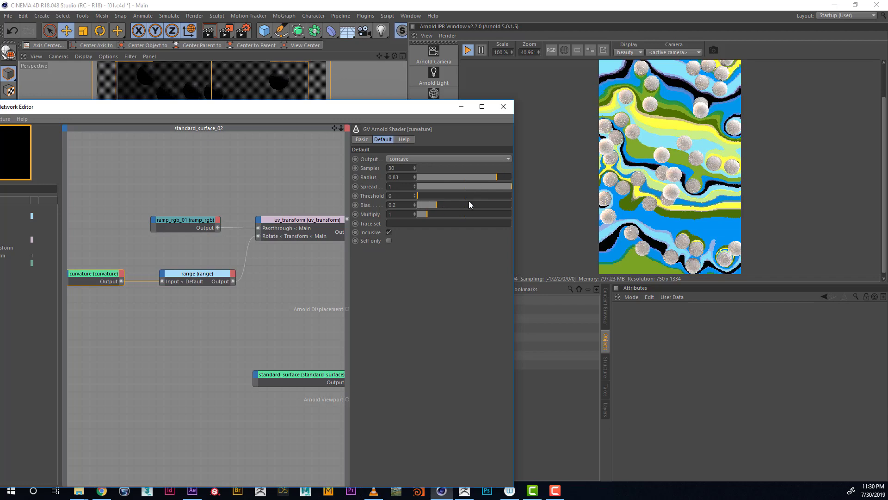
- Set uv_transform's Repeat V to 2, zoom out, and close the shader network editor
click(324, 221)
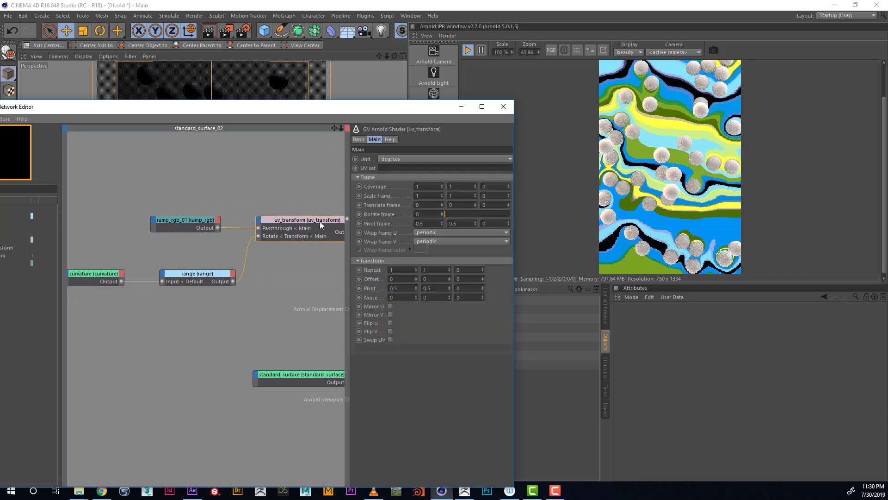
click(450, 269)
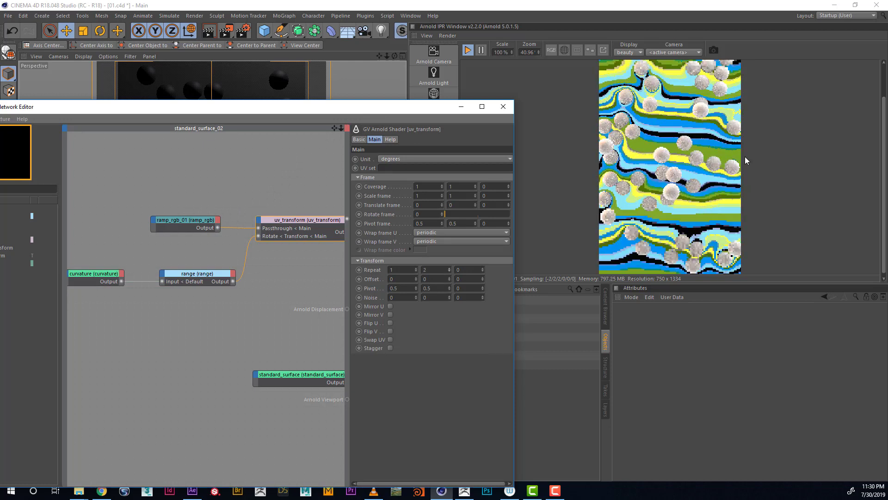
scroll(684, 118, down, 1)
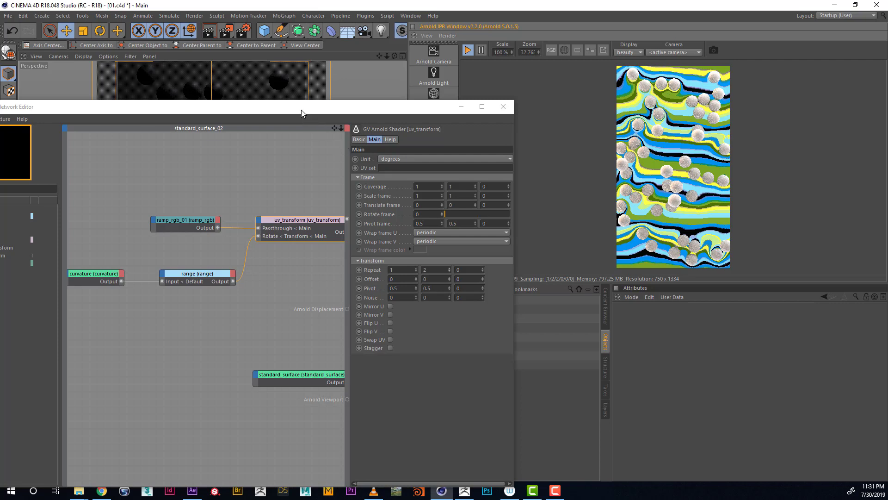
key(alt+F4)
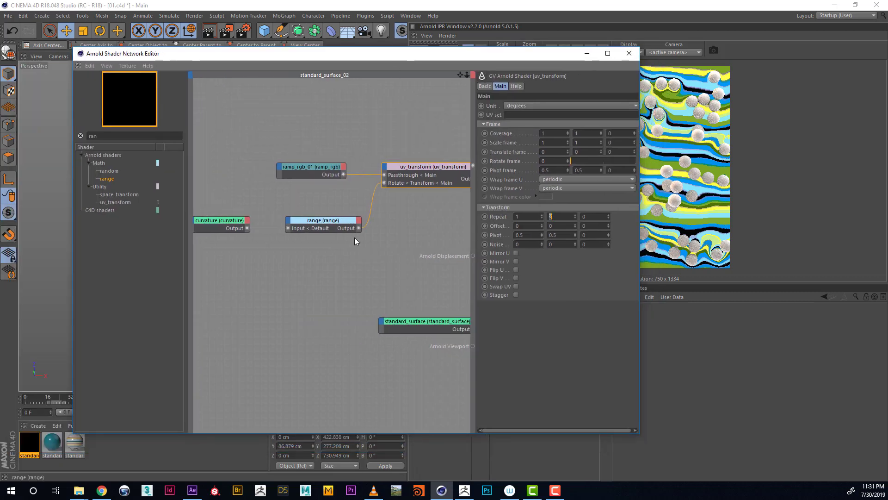
- Place standard_surface beside uv_transform and raise its Base Weight from 0.8 to 1
middle_drag(433, 331, 290, 332)
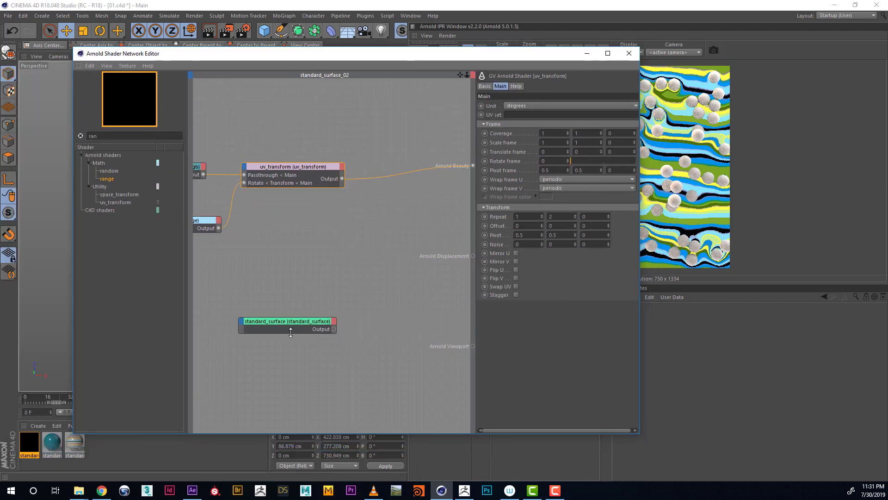
drag(271, 320, 449, 161)
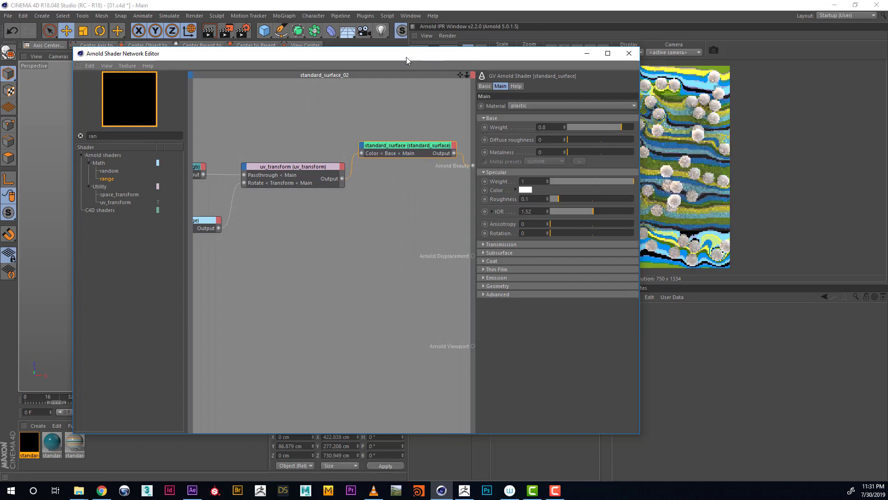
drag(407, 57, 301, 81)
drag(517, 154, 548, 151)
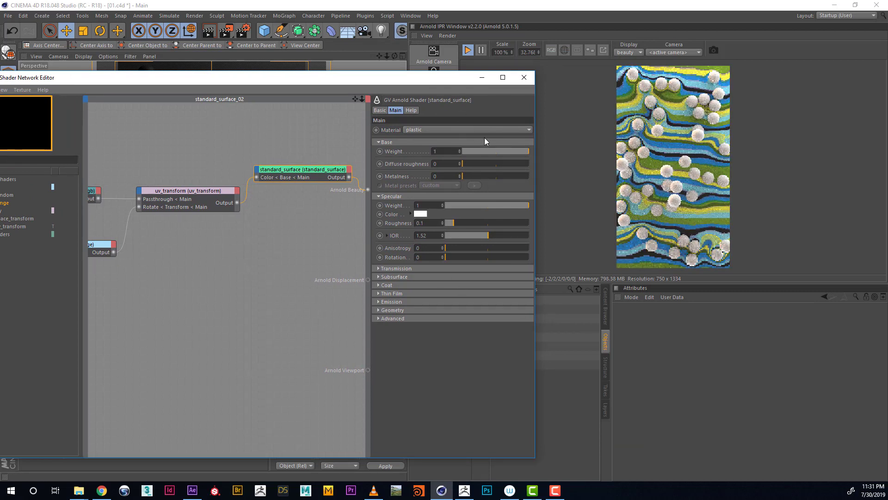
drag(376, 77, 579, 61)
- Create an Arnold standard_surface_03 material, apply it to the Sphere, and open its network
click(719, 60)
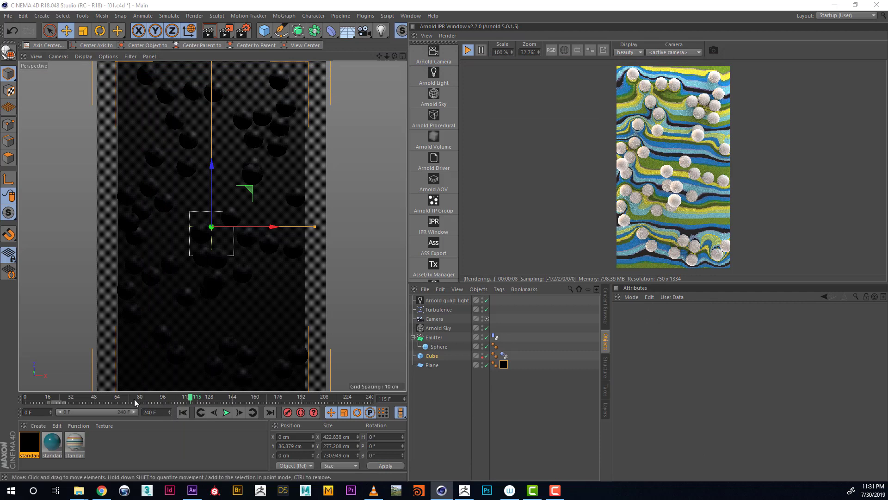
click(36, 425)
mouse_move(65, 359)
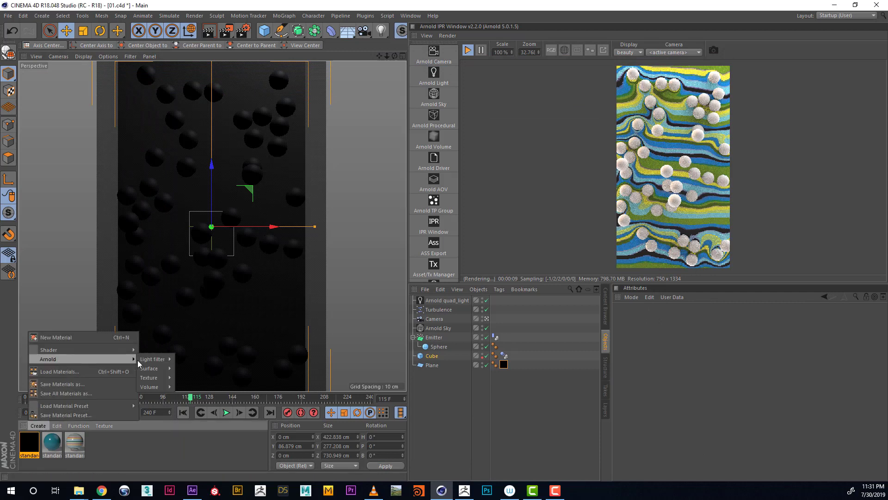
mouse_move(150, 368)
click(195, 401)
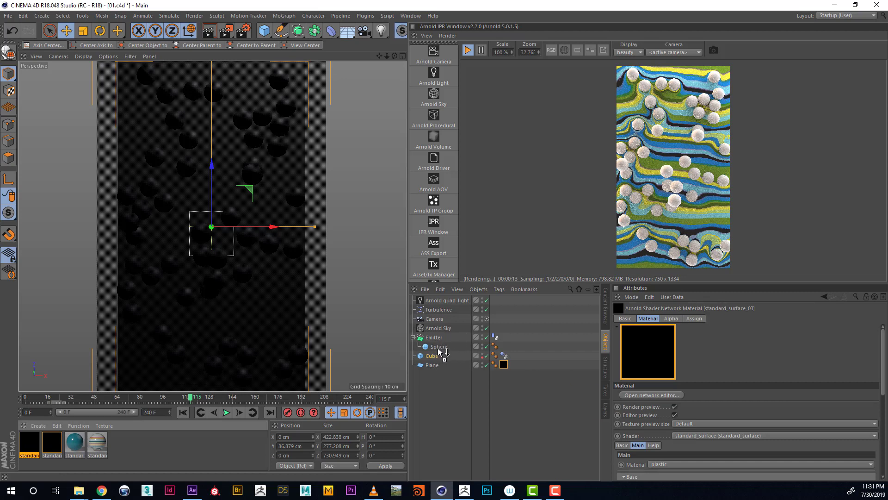
drag(438, 350, 438, 348)
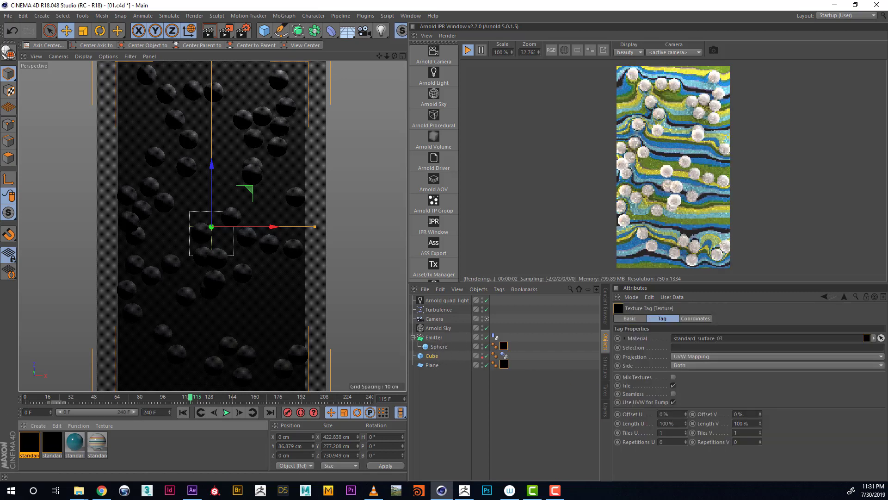
double_click(504, 346)
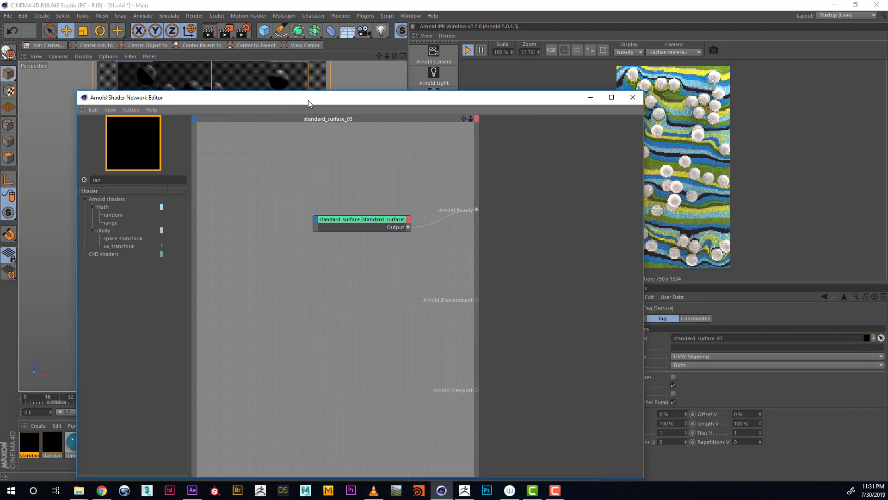
- Add a utility shader and wire it as the Beauty shader
drag(308, 103, 349, 239)
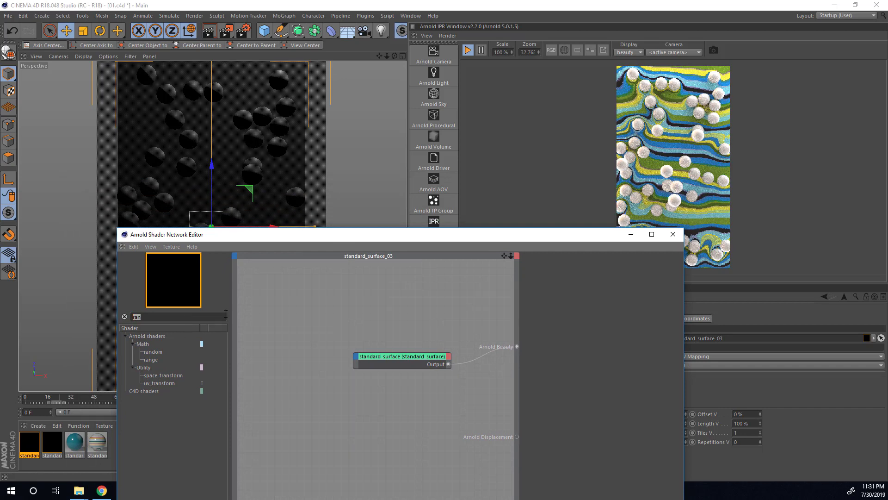
text(utili)
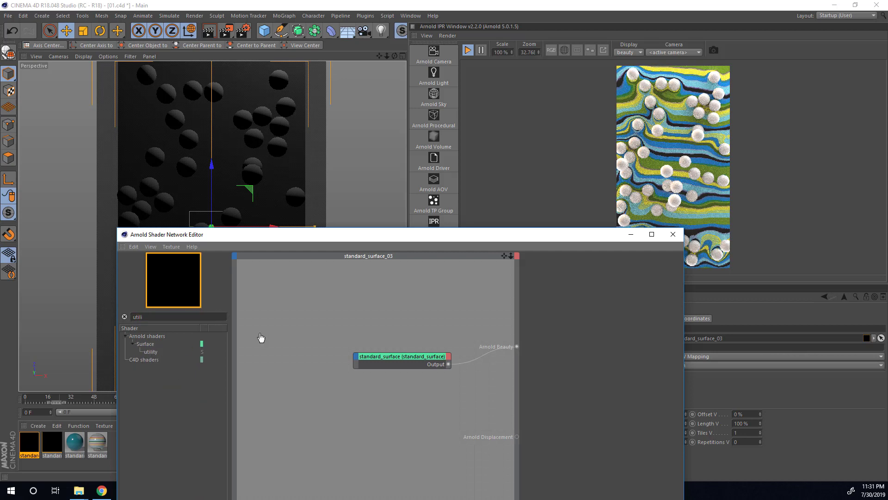
drag(261, 337, 262, 337)
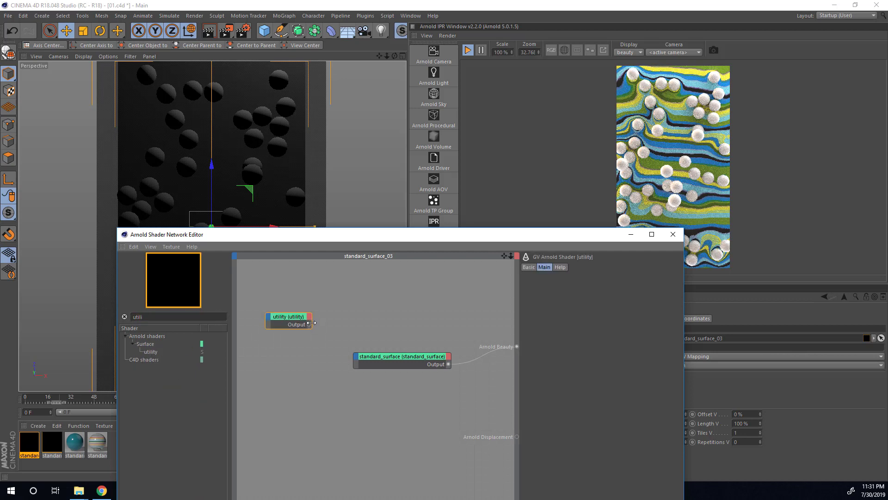
key(alt+w)
key(1)
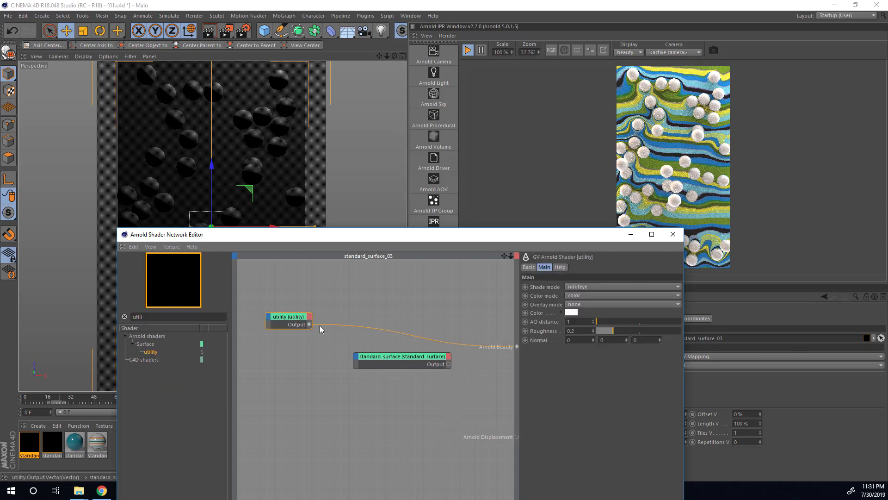
drag(302, 316, 336, 312)
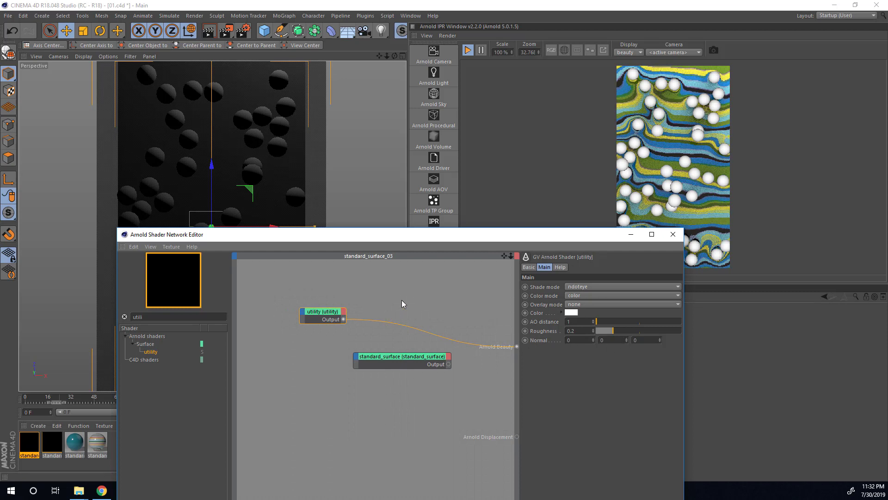
key(alt+w)
key(Escape)
- Set the utility shader's shade mode to flat and colour mode to object ID
click(602, 287)
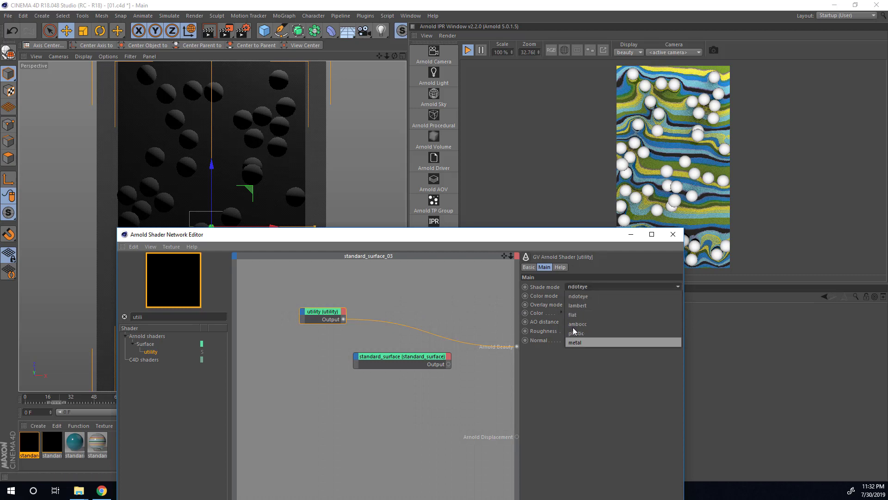
click(589, 315)
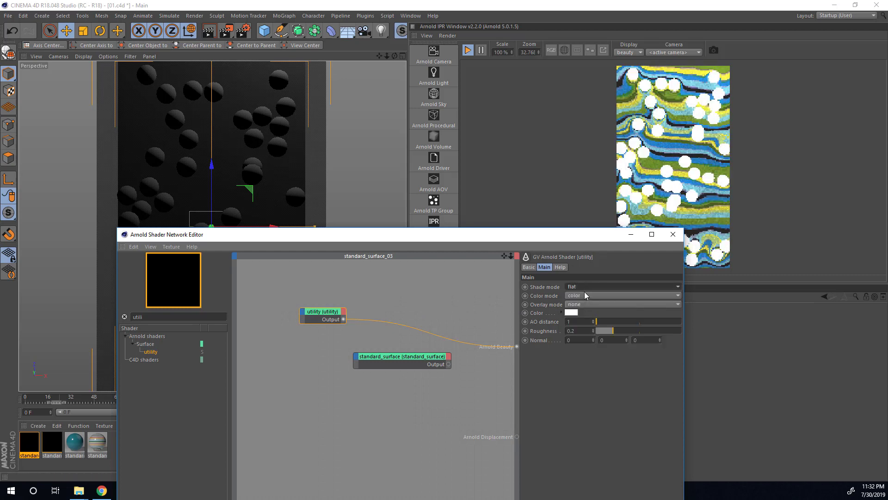
click(579, 296)
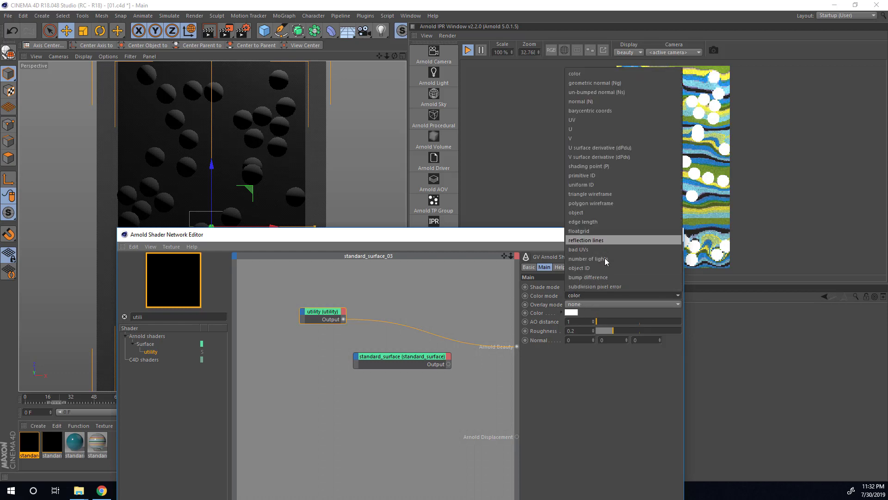
click(599, 268)
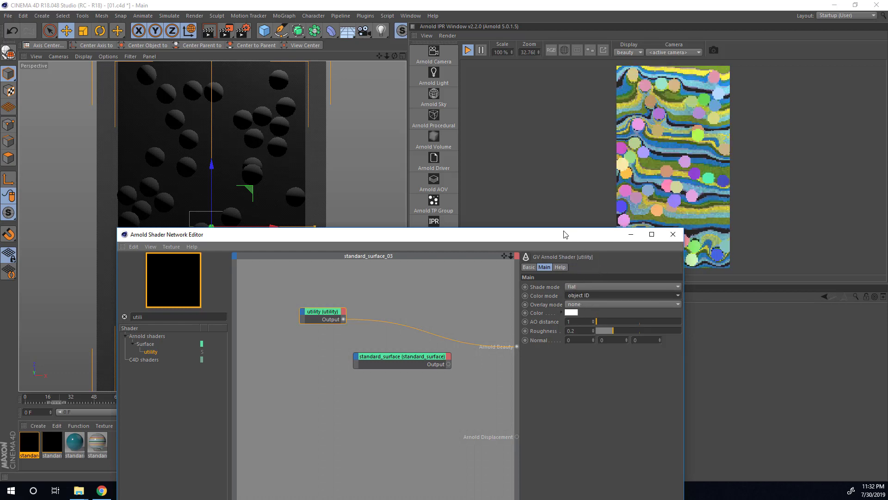
drag(563, 233, 481, 266)
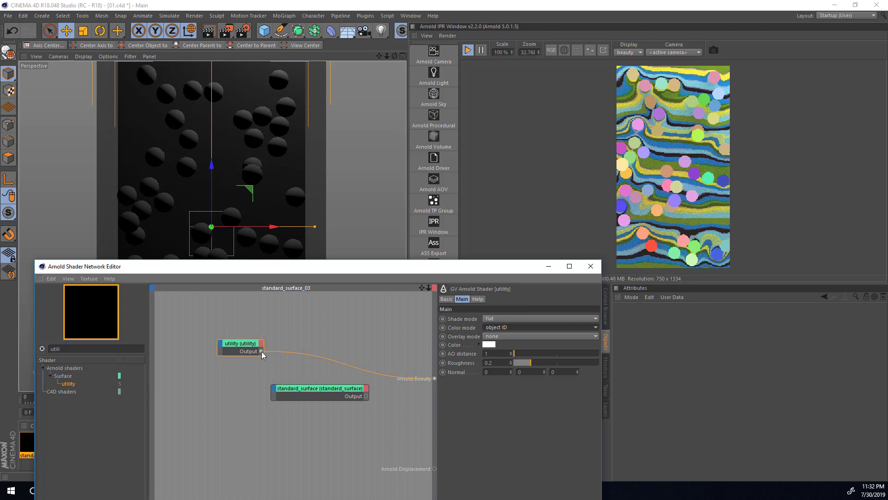
- Plug the utility shader's output into standard_surface's Main > Base > Color input
drag(262, 351, 274, 394)
mouse_move(283, 396)
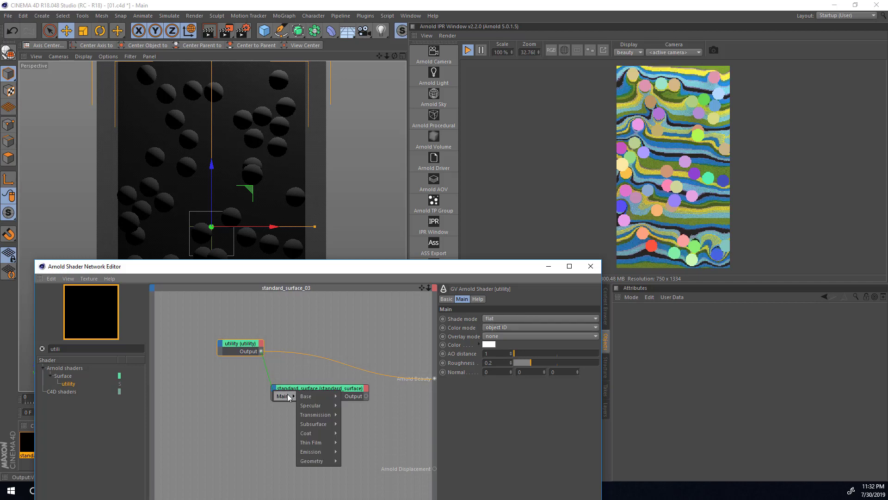
click(356, 405)
right_click(341, 394)
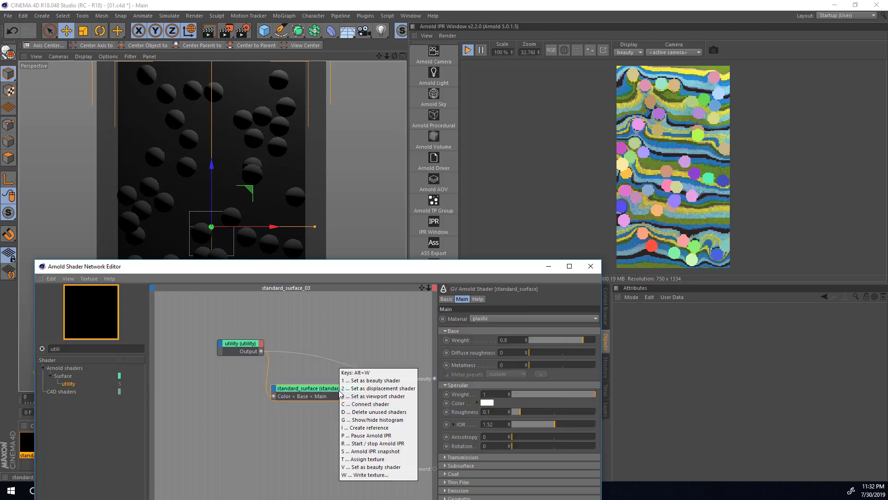
key(Escape)
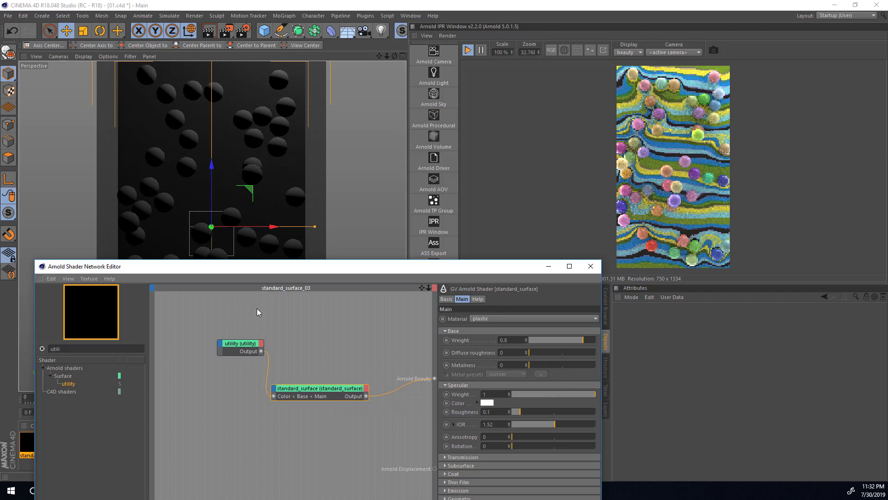
- Draw a wide render region over the spheres in the IPR view and reposition the standard_surface node
click(695, 143)
scroll(695, 144, up, 2)
scroll(695, 142, down, 1)
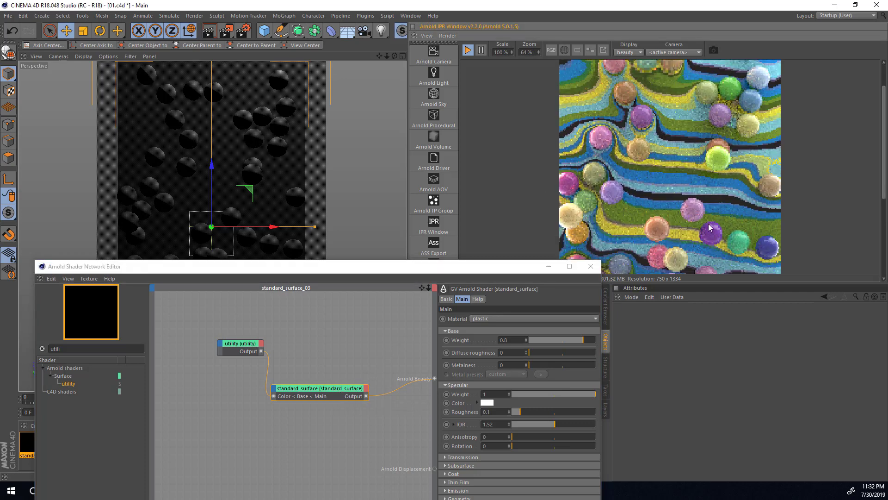
scroll(615, 113, down, 2)
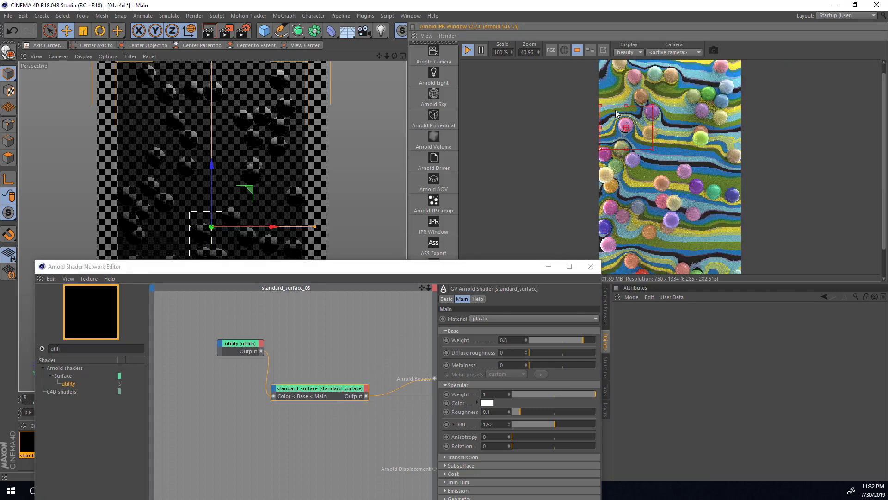
drag(596, 87, 775, 204)
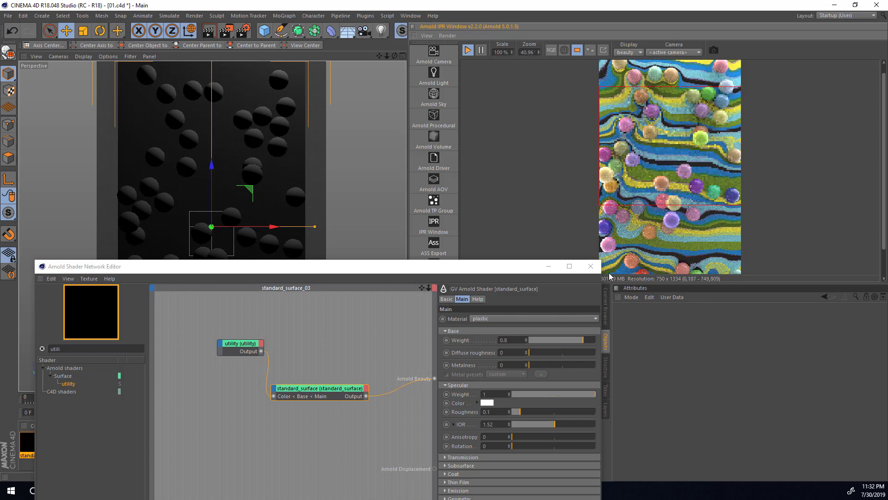
drag(362, 385, 387, 402)
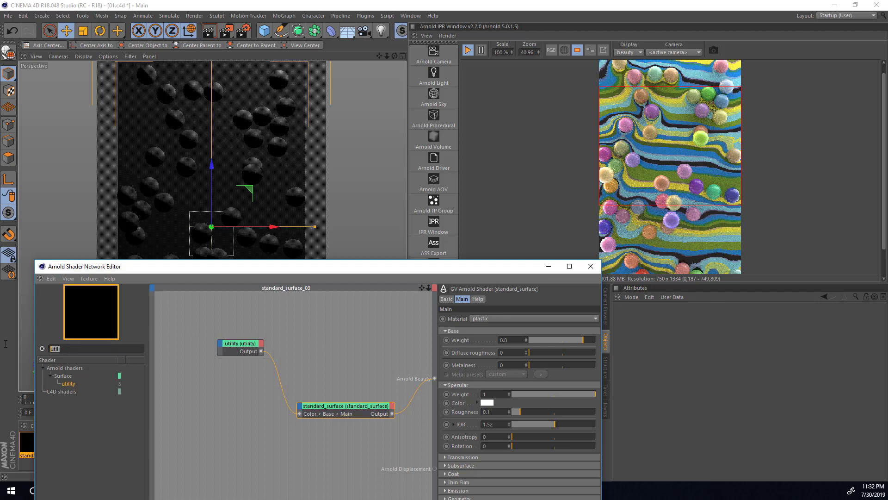
- Insert a ramp_rgb shader after the utility node in the shader graph
text(ramp)
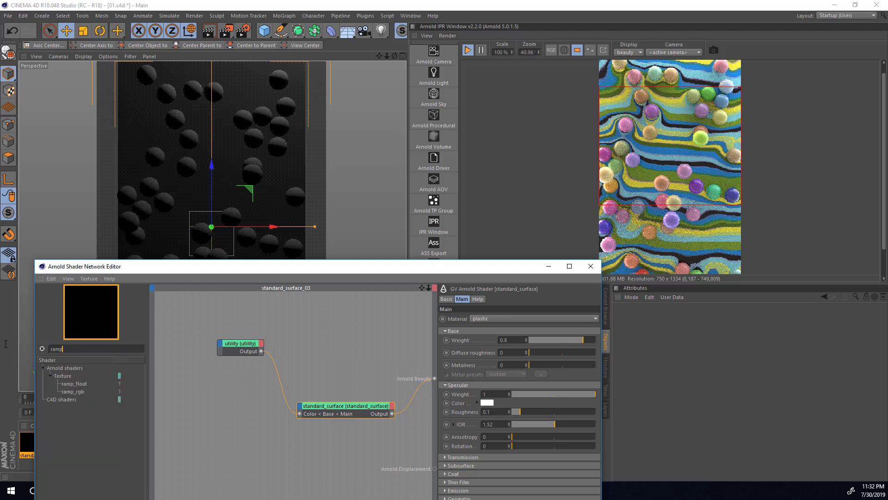
drag(82, 390, 291, 346)
drag(236, 347, 237, 347)
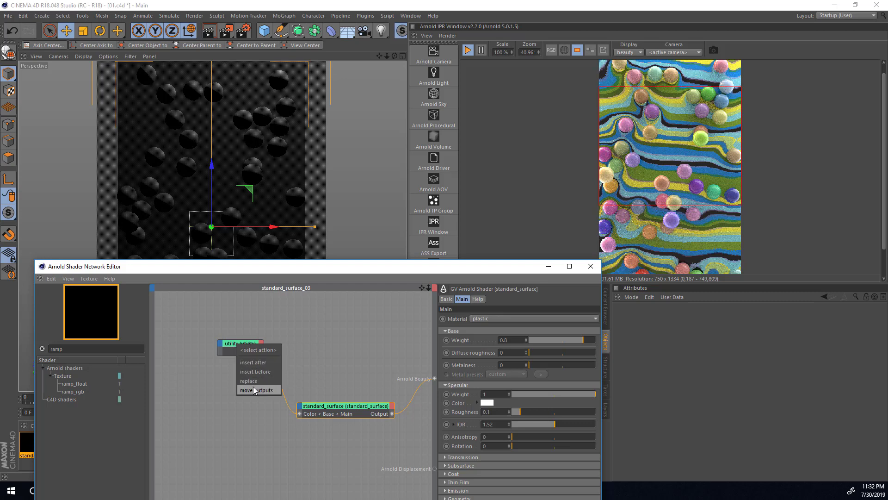
click(254, 364)
click(233, 348)
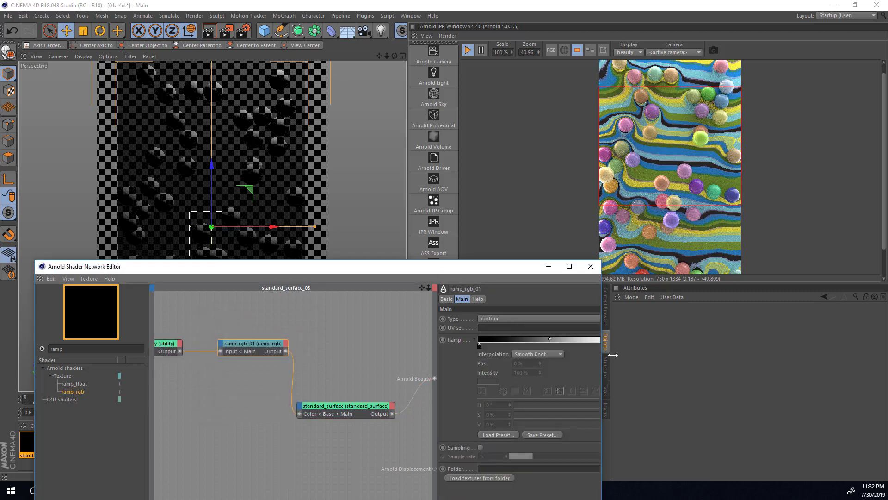
- Apply a multicolour striped gradient preset to the ramp and render the full frame
click(505, 434)
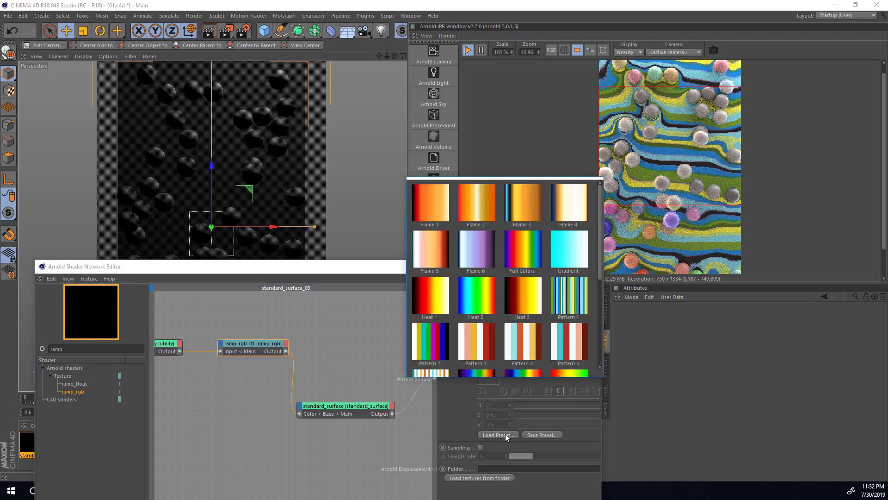
click(568, 293)
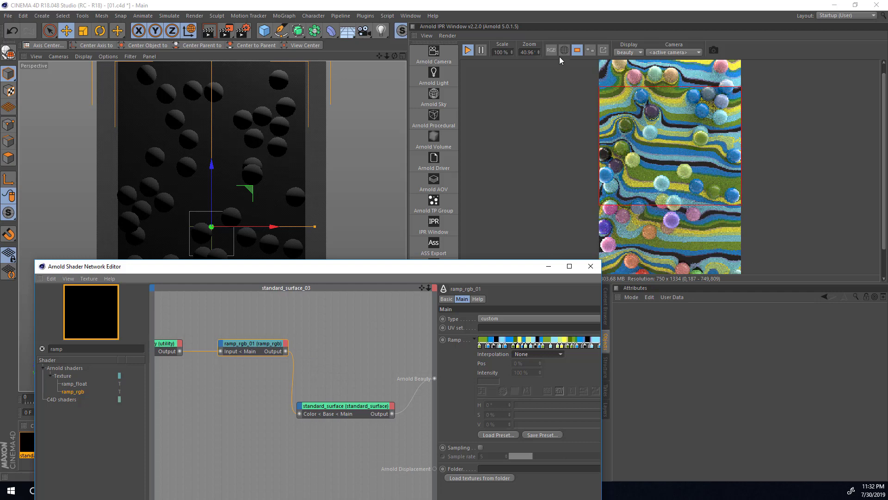
click(576, 49)
scroll(703, 176, down, 2)
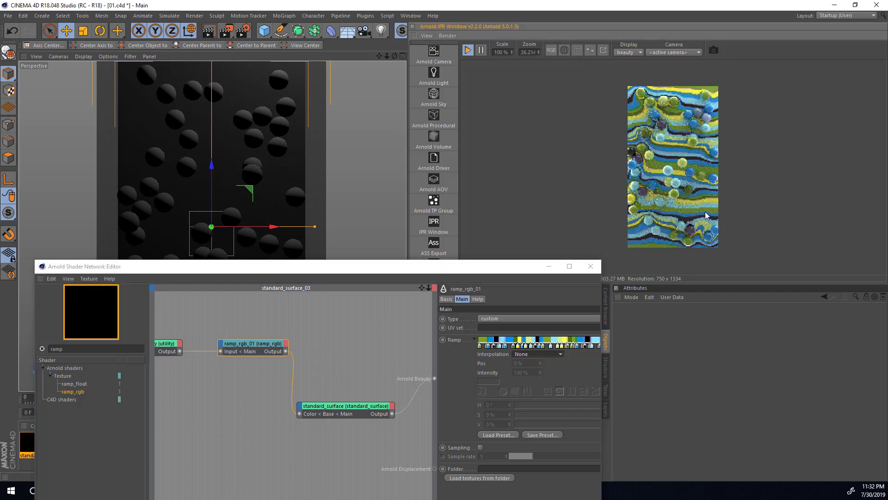
scroll(705, 214, up, 3)
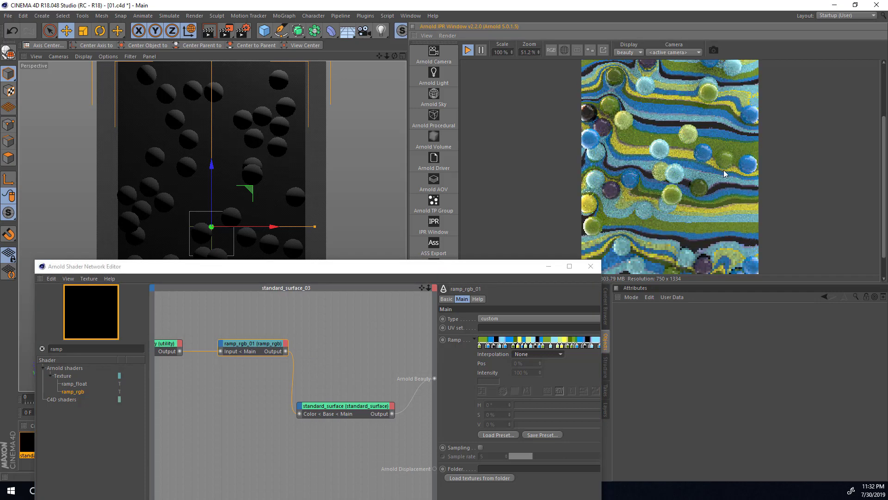
scroll(723, 170, down, 2)
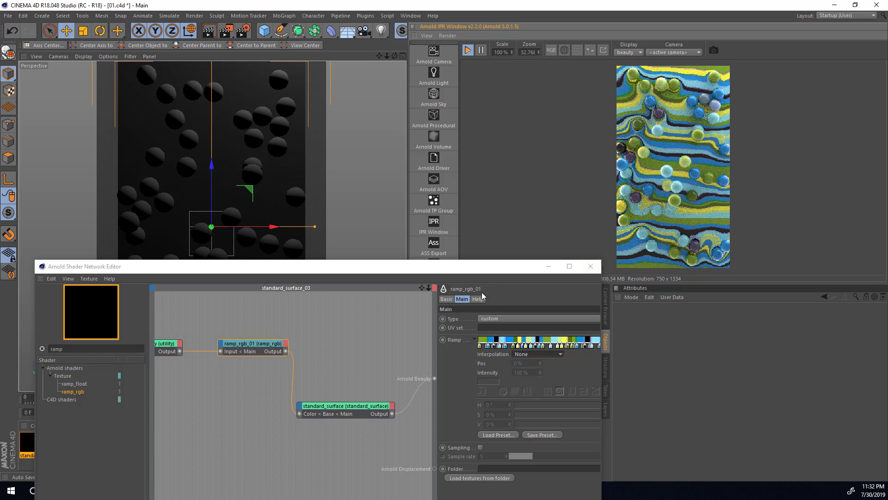
click(549, 265)
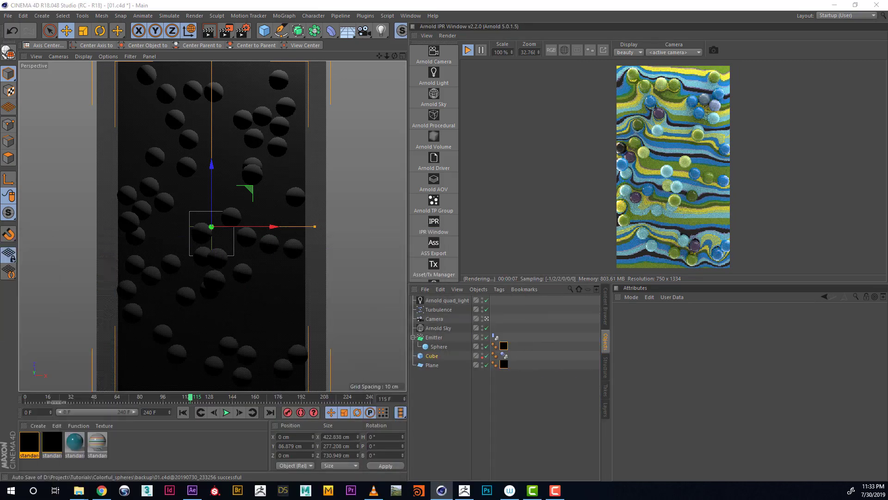
- At frame 67, inspect standard_surface_02's ramp_rgb_01 and uv_transform settings in its shader network
drag(194, 399, 127, 400)
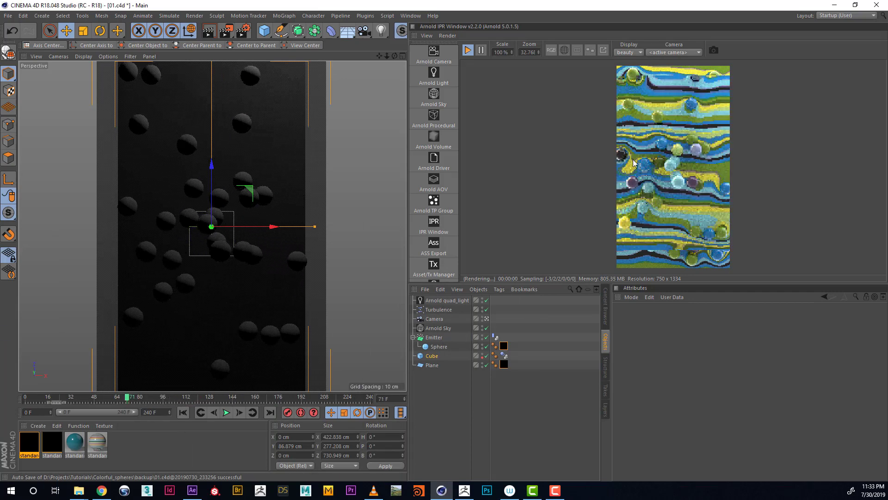
click(121, 400)
click(52, 443)
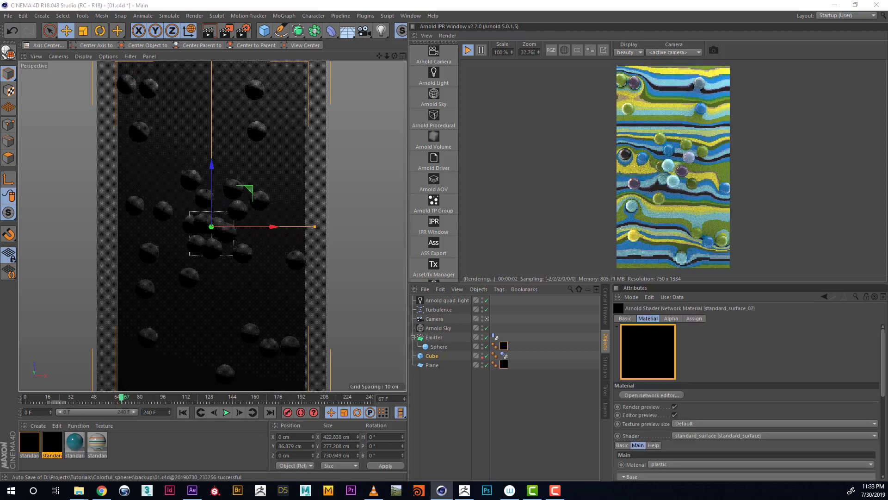
double_click(52, 443)
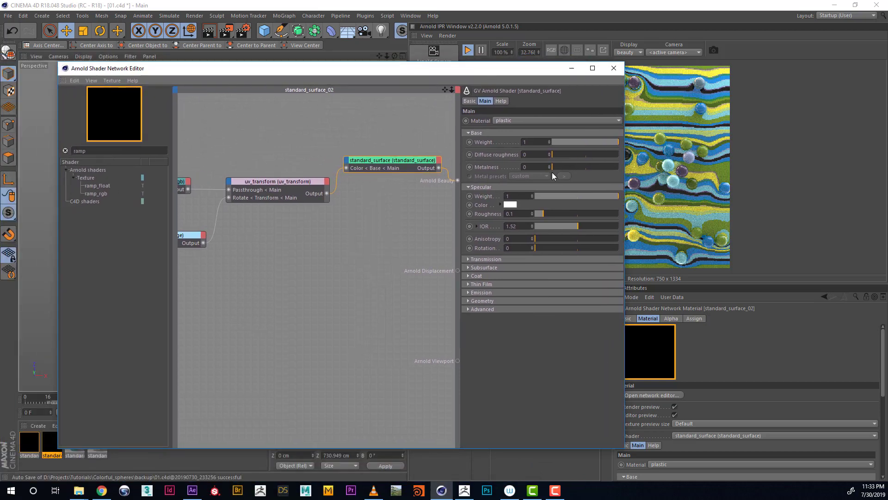
click(264, 191)
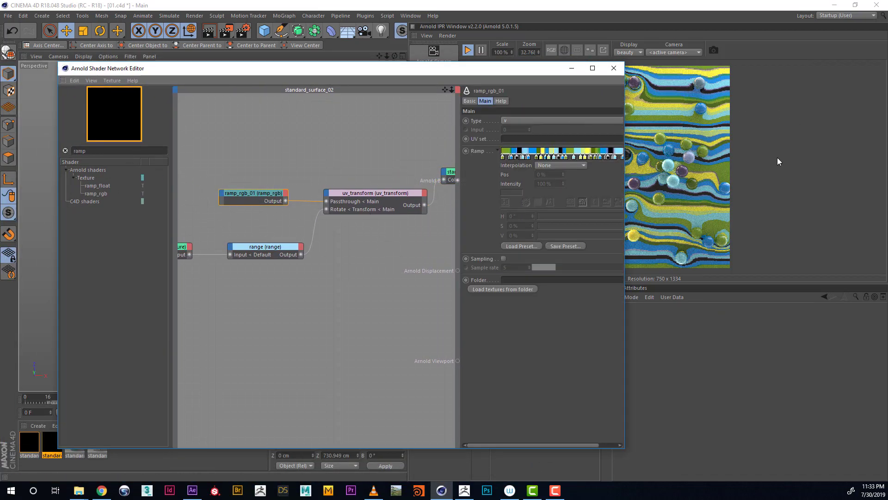
click(365, 193)
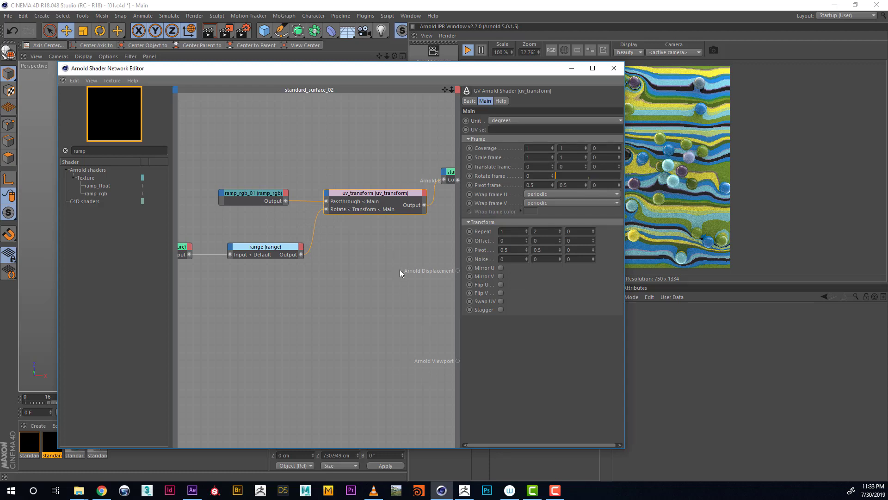
- Play the rendered striped-sphere sequence in After Effects' composition preview
middle_drag(400, 273, 265, 304)
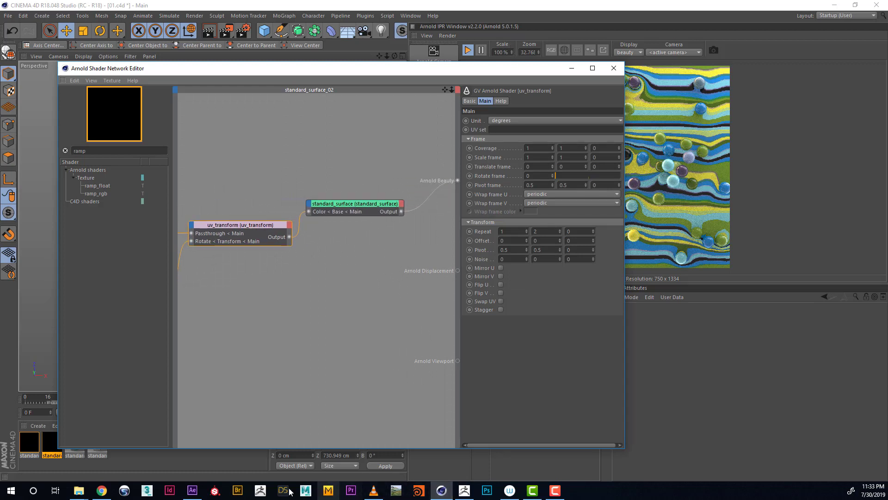
click(192, 490)
key(space)
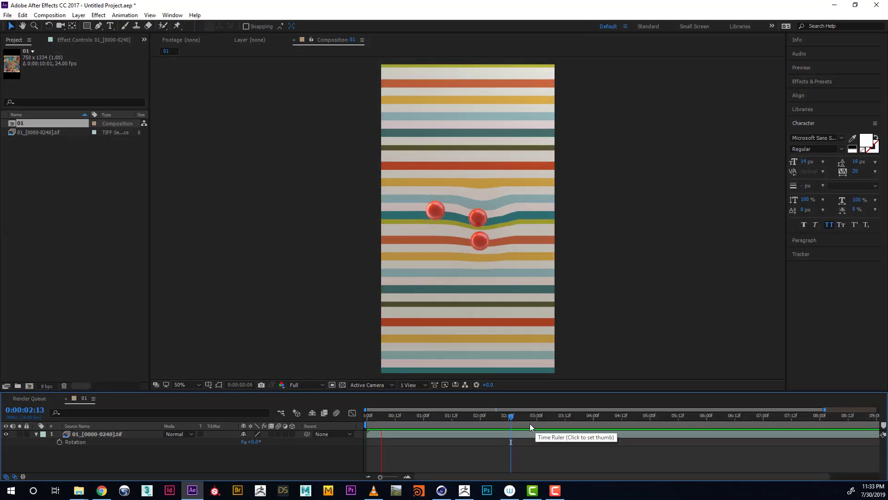